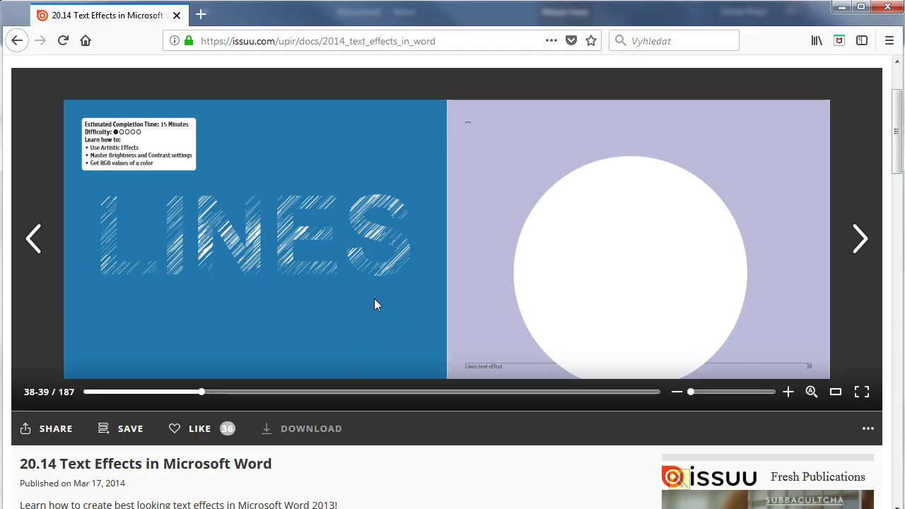
Step: Page through the tutorial and return to the LINES title spread
left_click(861, 240)
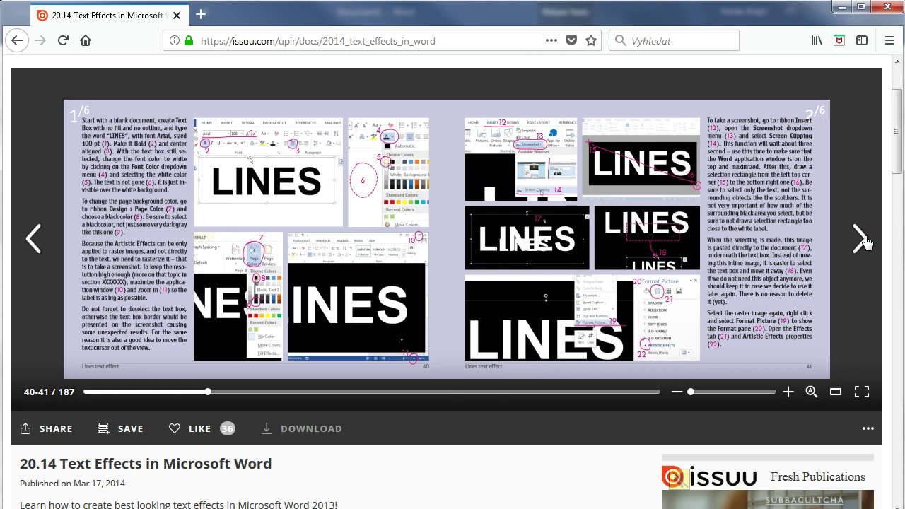
left_click(860, 240)
left_click(861, 240)
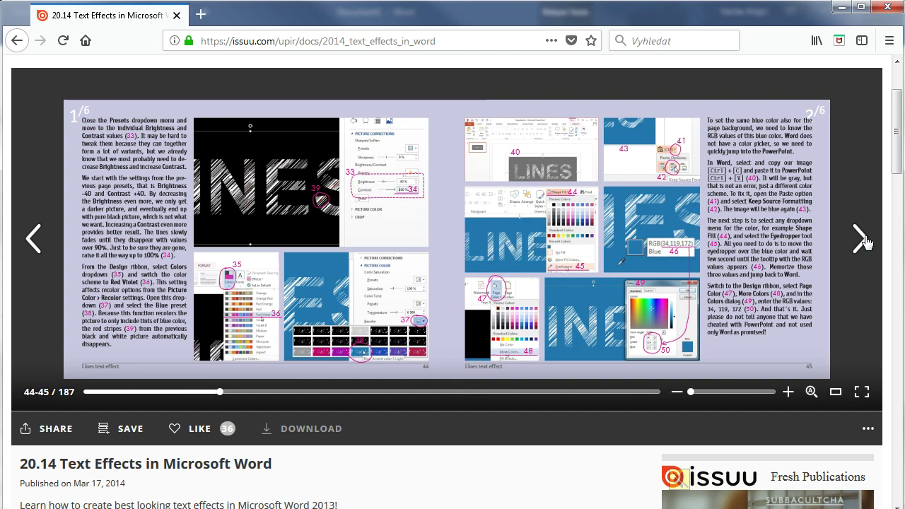
left_click(33, 239)
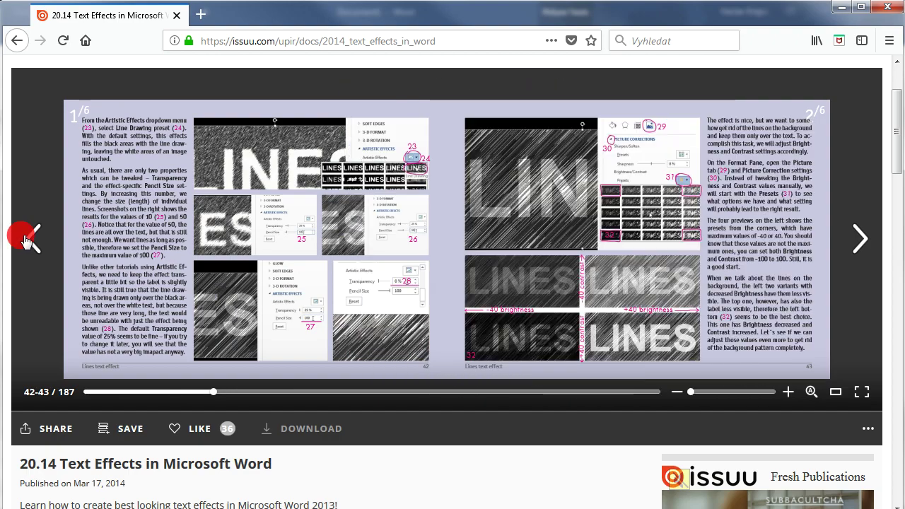
left_click(35, 240)
left_click(37, 241)
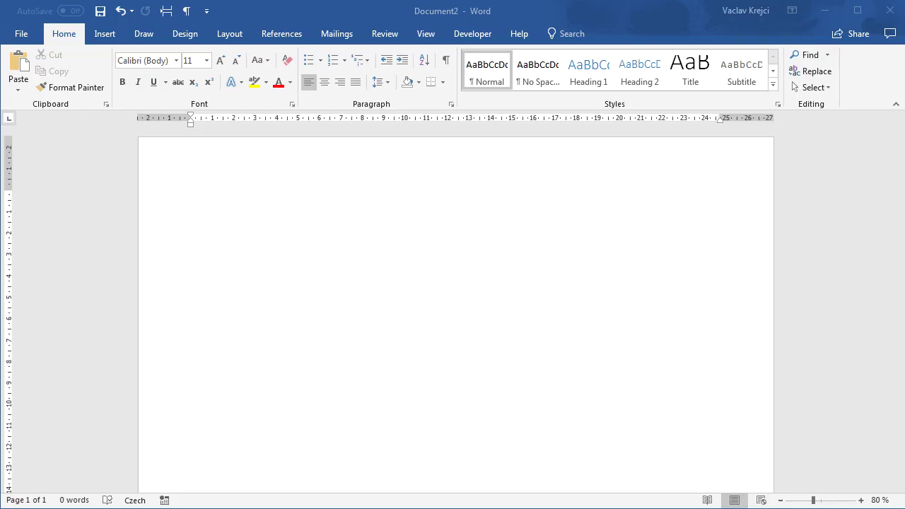
Step: Draw a text box in the Word document and type LINES into it
left_click(410, 285)
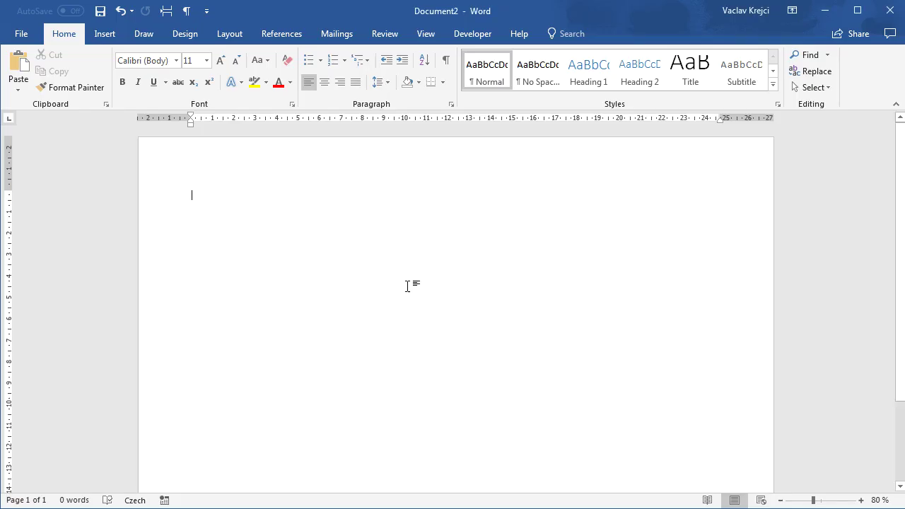
left_click(105, 36)
left_click(105, 88)
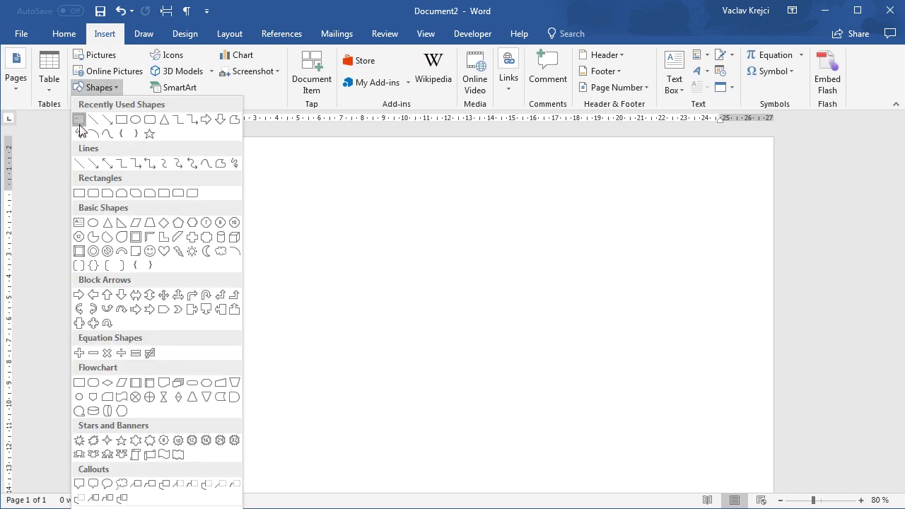
left_click(76, 120)
left_click_drag(278, 215, 588, 358)
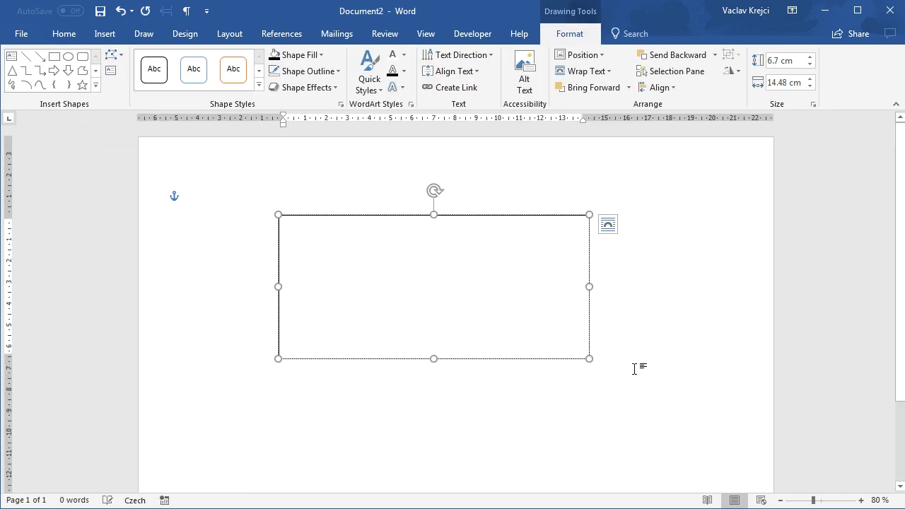
type("LINES")
Step: Format LINES as bold 150-point Arial and widen the box so it fits
key("ctrl+a")
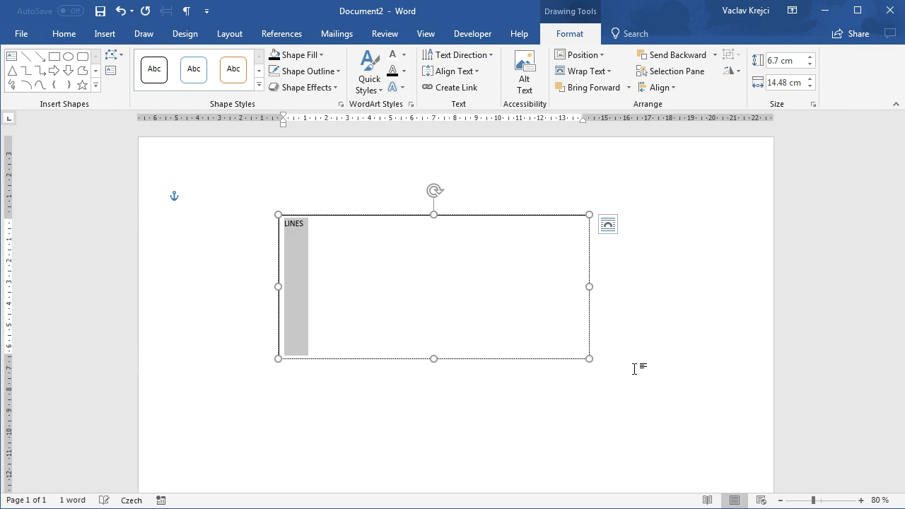
left_click(62, 35)
left_click(145, 61)
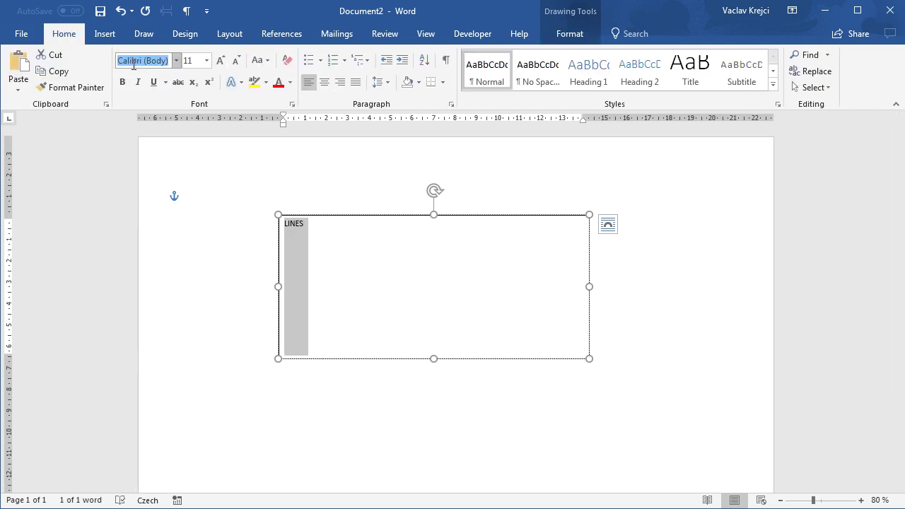
type("Arial")
key("Return")
left_click(122, 82)
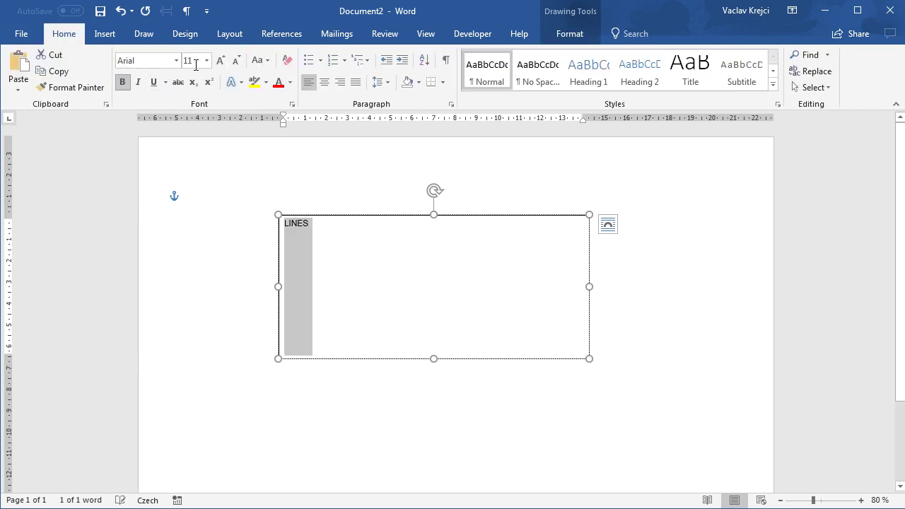
left_click(195, 61)
type("150")
key("Return")
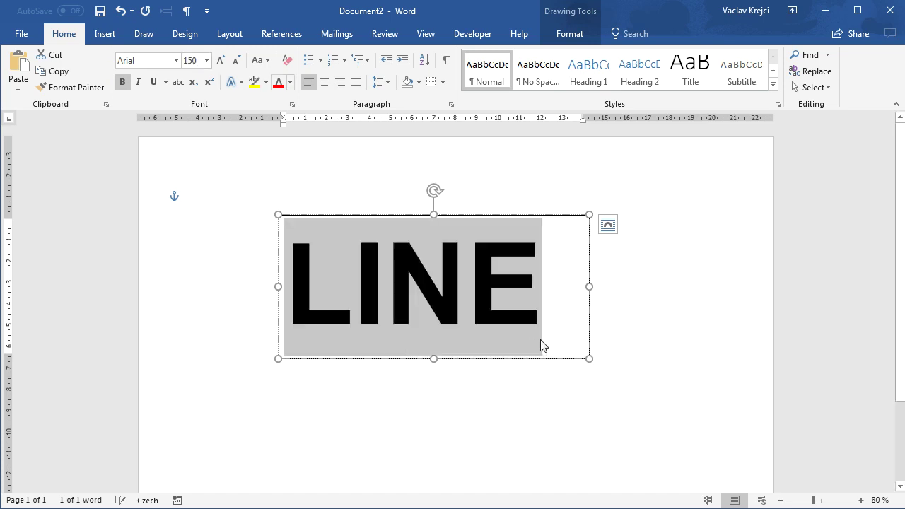
left_click(700, 376)
left_click_drag(702, 377, 701, 376)
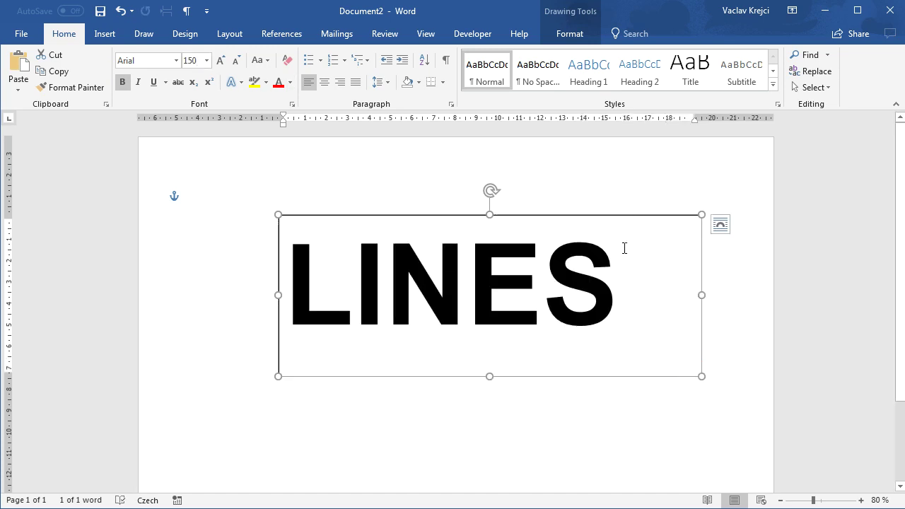
Step: Remove the text box outline, centre LINES, and shift the box left and down
left_click(570, 35)
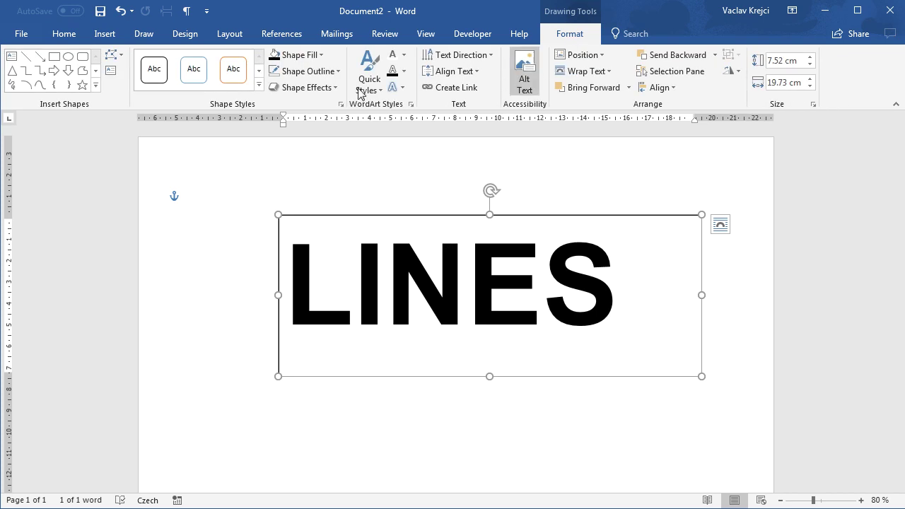
left_click(301, 57)
left_click(305, 56)
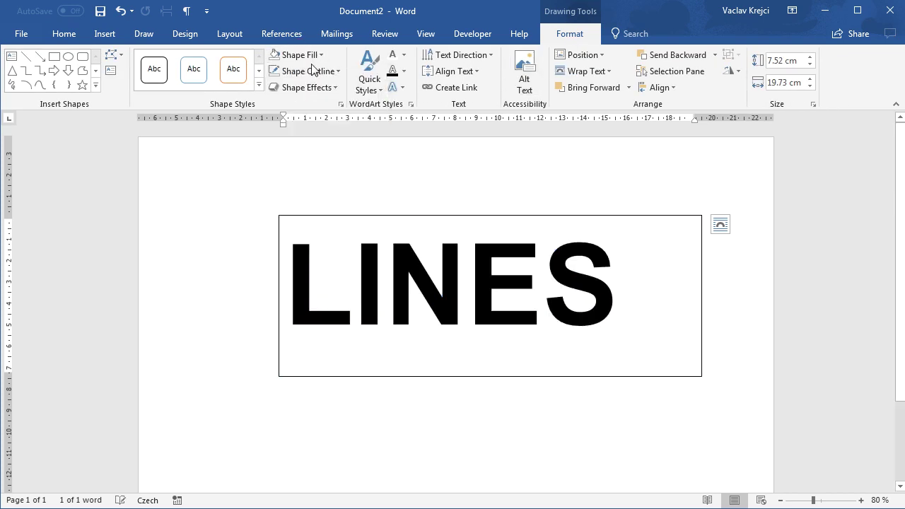
left_click(308, 74)
left_click(316, 223)
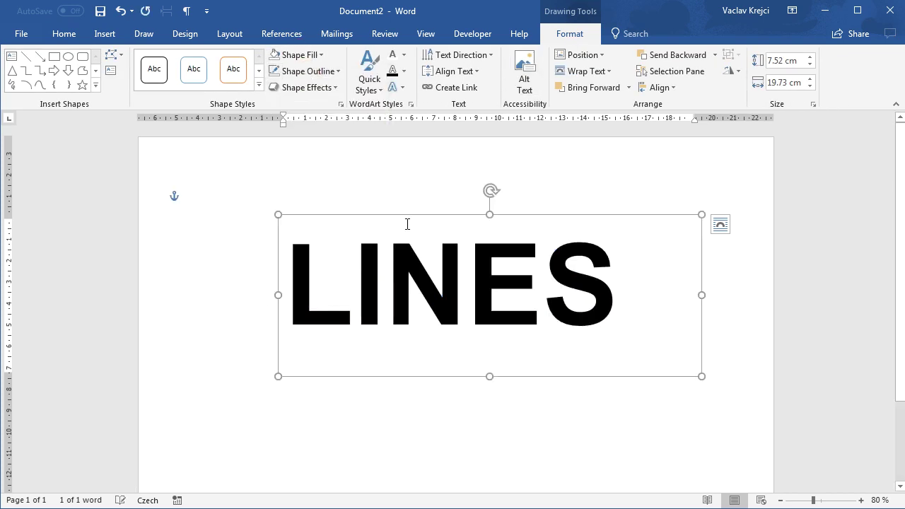
left_click(63, 34)
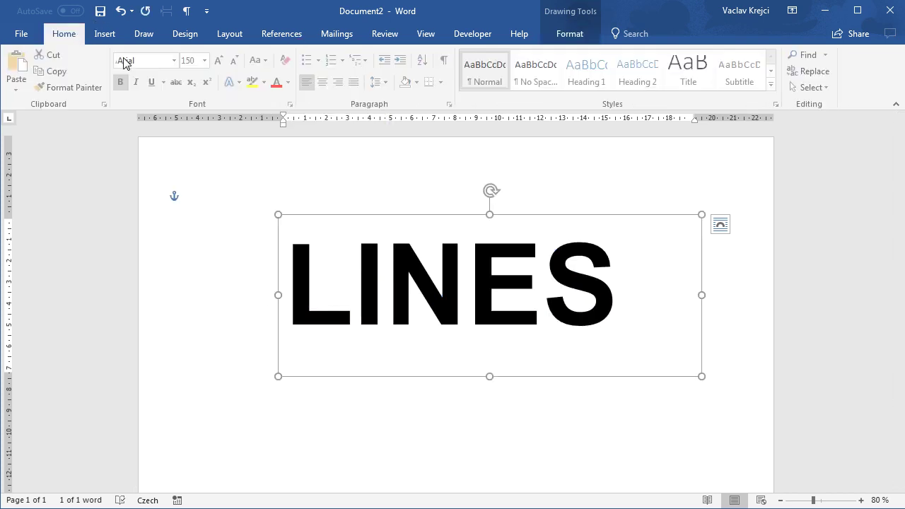
left_click(328, 89)
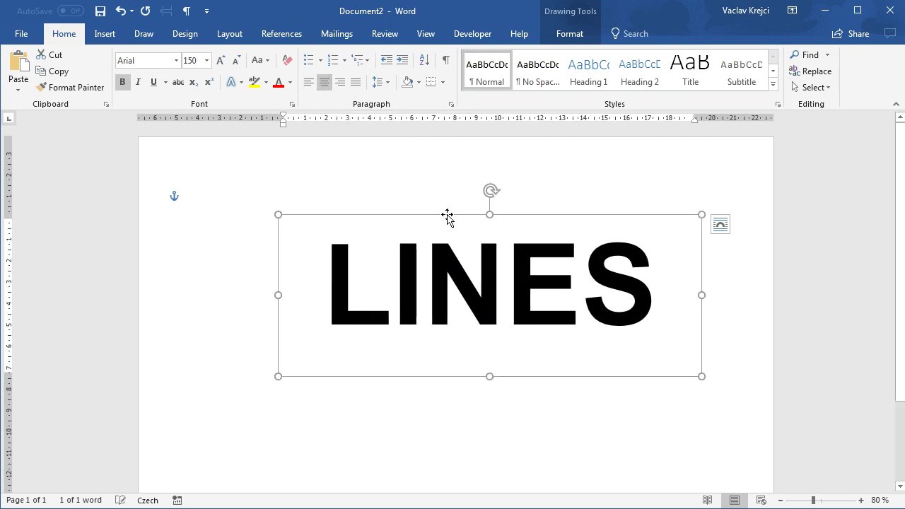
left_click_drag(431, 218, 400, 235)
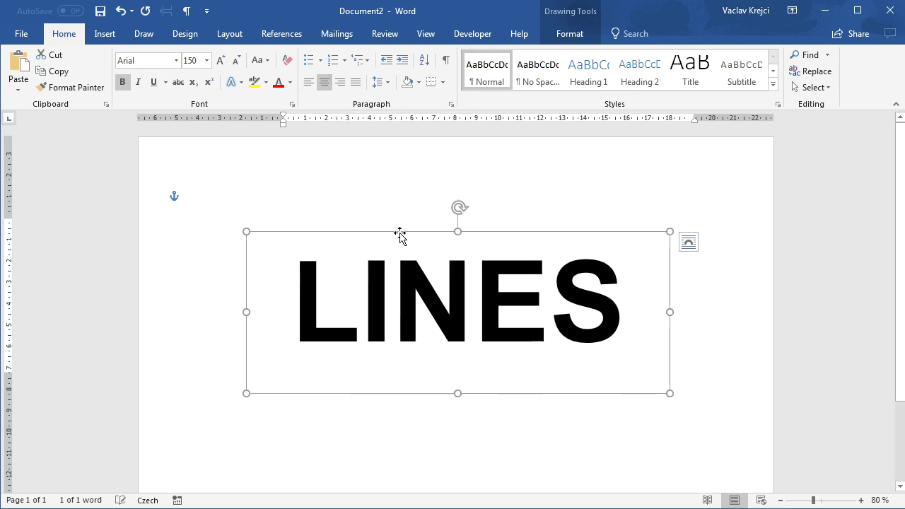
left_click(290, 82)
Step: Make LINES white and draw a large rectangle covering the text
left_click(278, 136)
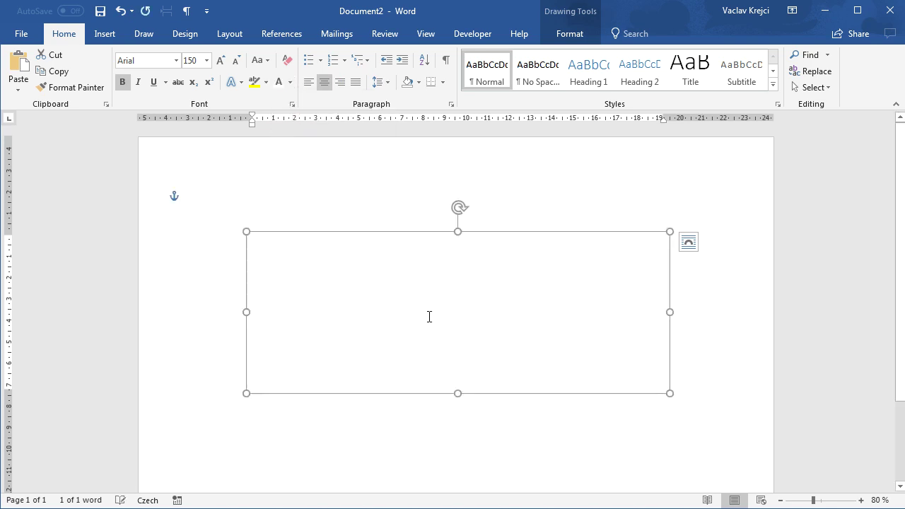
left_click(104, 34)
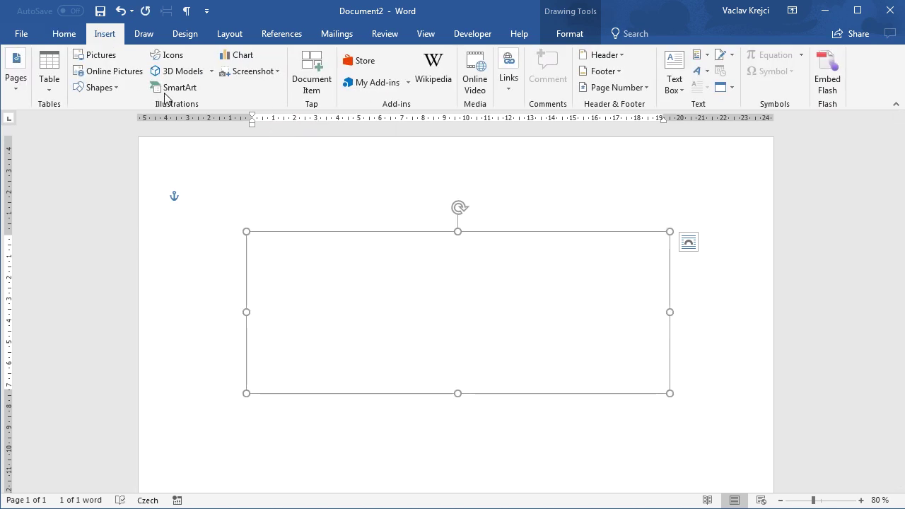
left_click(98, 87)
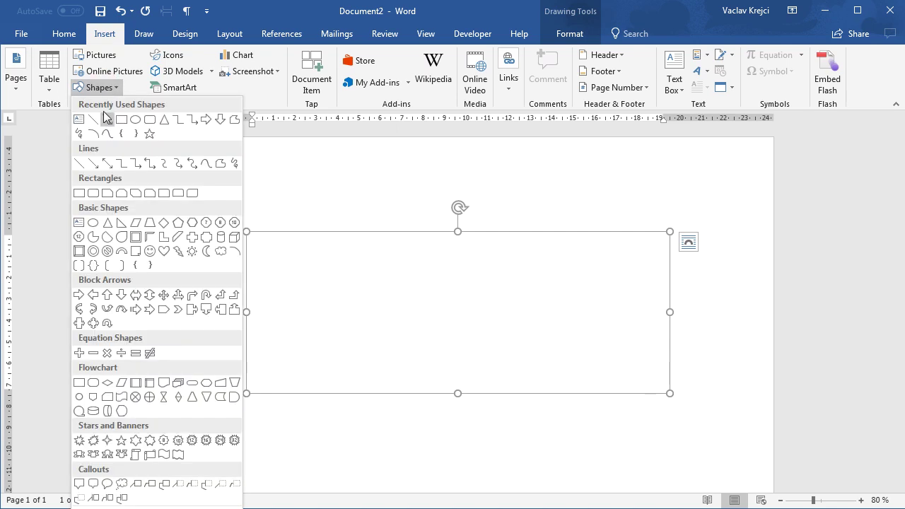
left_click(116, 122)
mouse_move(201, 177)
left_mouse_down()
mouse_move(709, 422)
mouse_move(721, 436)
left_mouse_up()
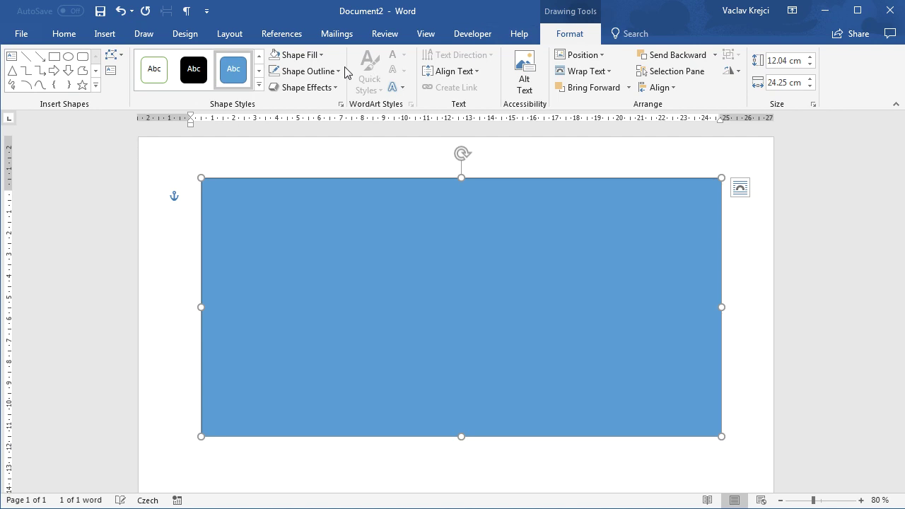
Step: Fill the rectangle black, remove its outline, and send it behind the text box
left_click(297, 56)
left_click(286, 86)
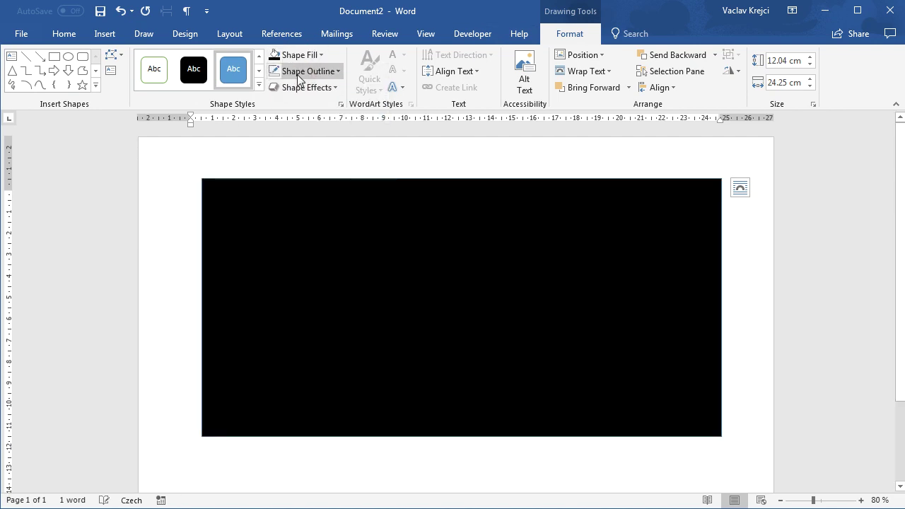
left_click(296, 72)
left_click(319, 225)
right_click(332, 228)
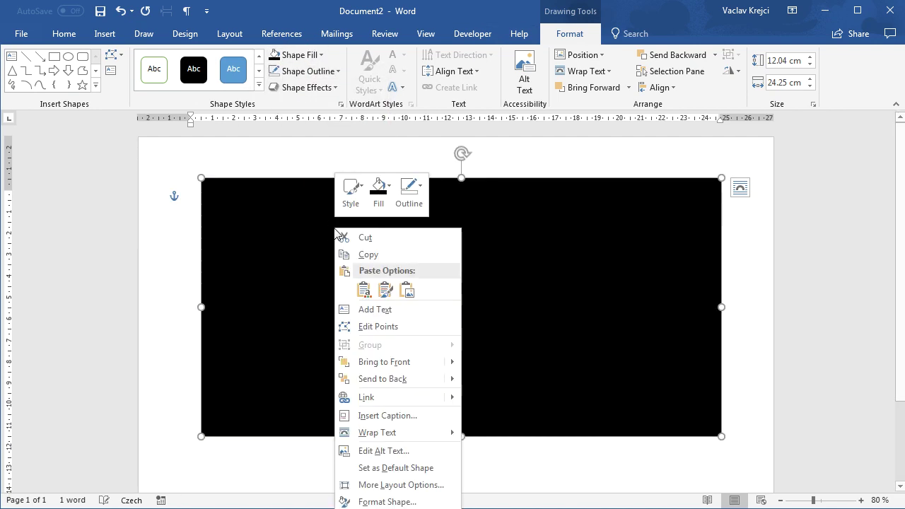
left_click(409, 380)
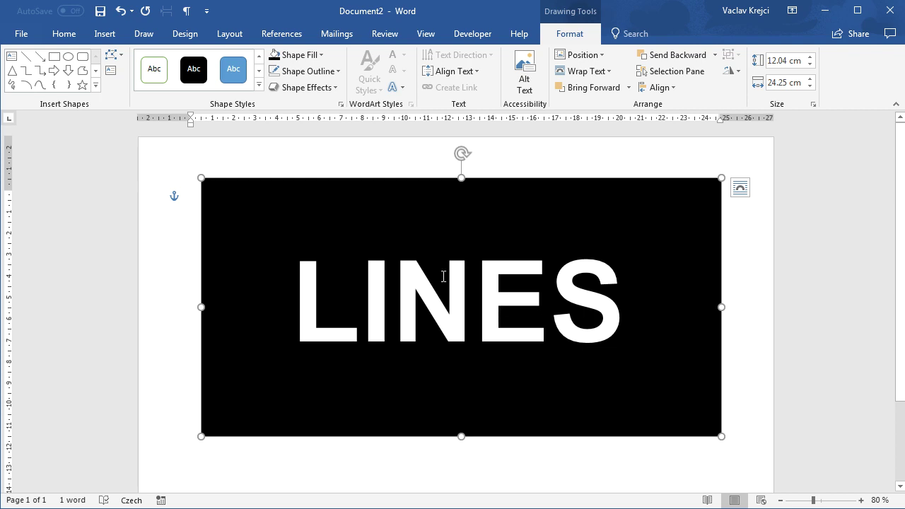
Step: Start a new second page below the LINES graphic and choose Paste as Picture there
left_click(411, 271, "shift")
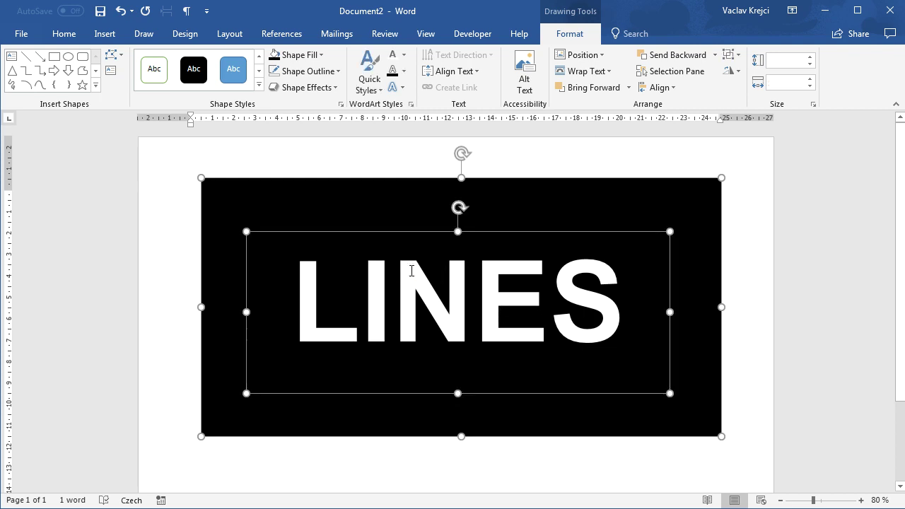
left_click(751, 285)
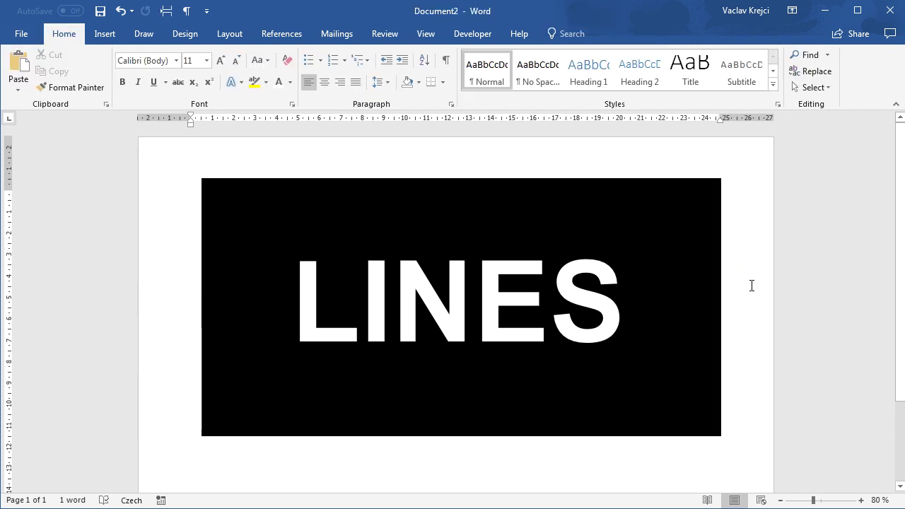
key("Return")
key("Return")
key("Return")
key("Return")
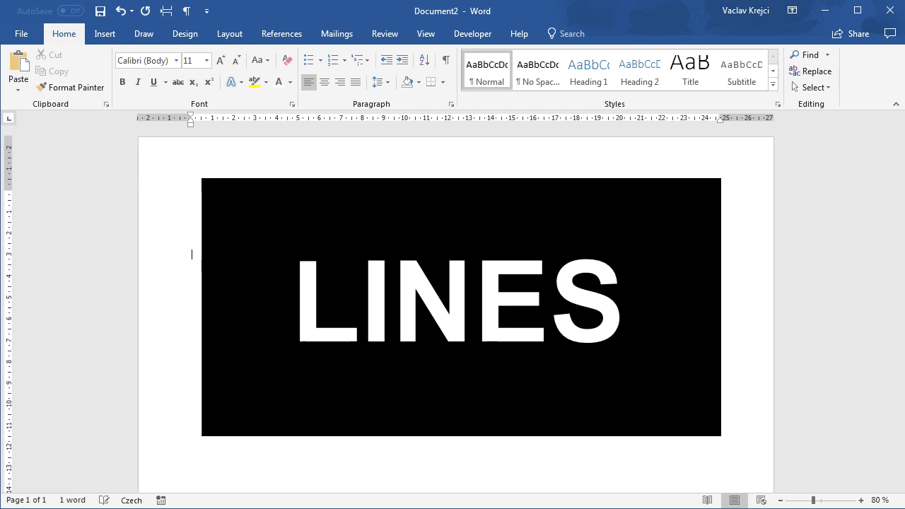
key("Return")
key("Return")
key("Return")
key("Return")
key("Return")
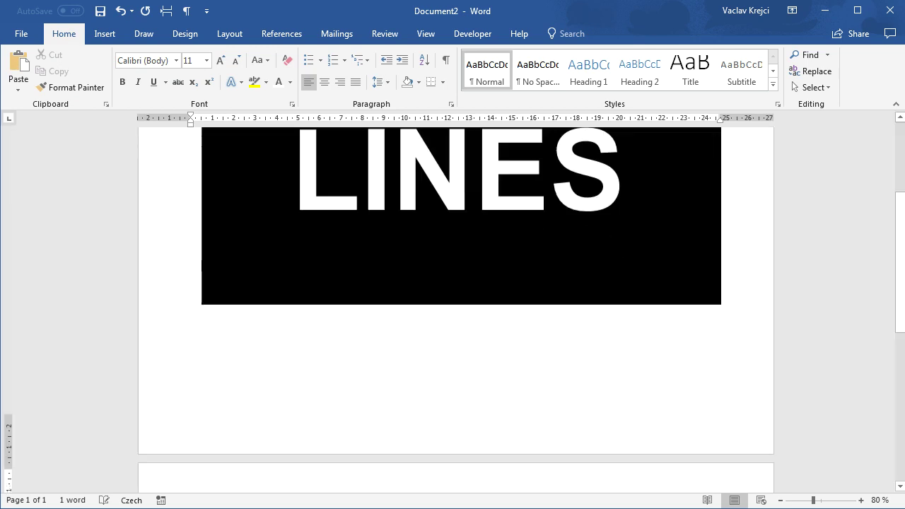
scroll(661, 237, "down", 5)
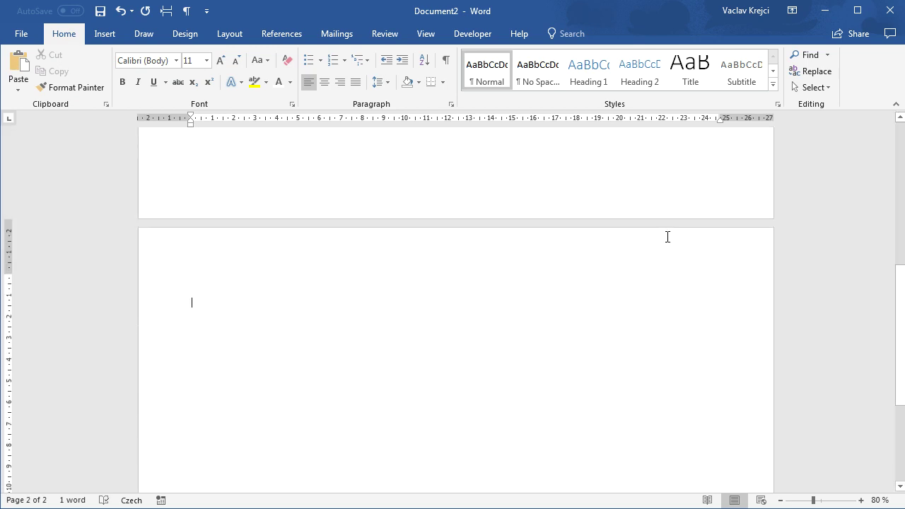
left_click(17, 88)
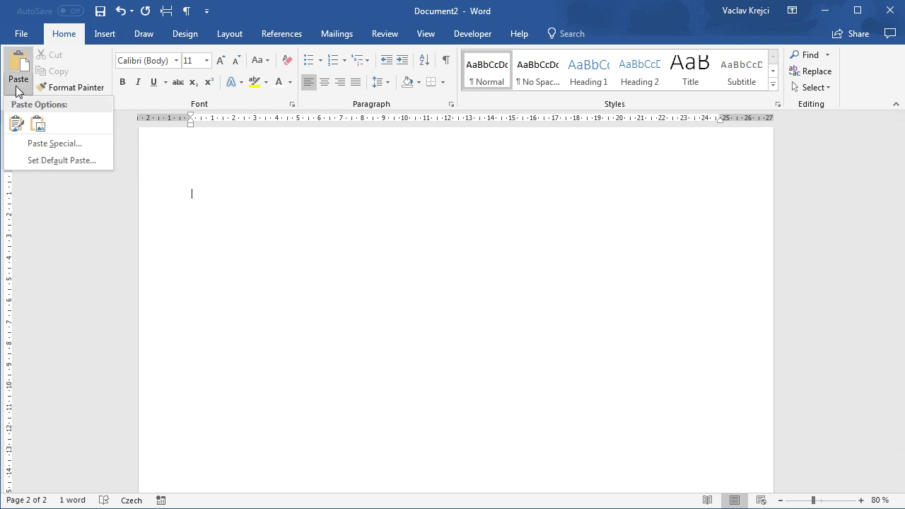
left_click(34, 125)
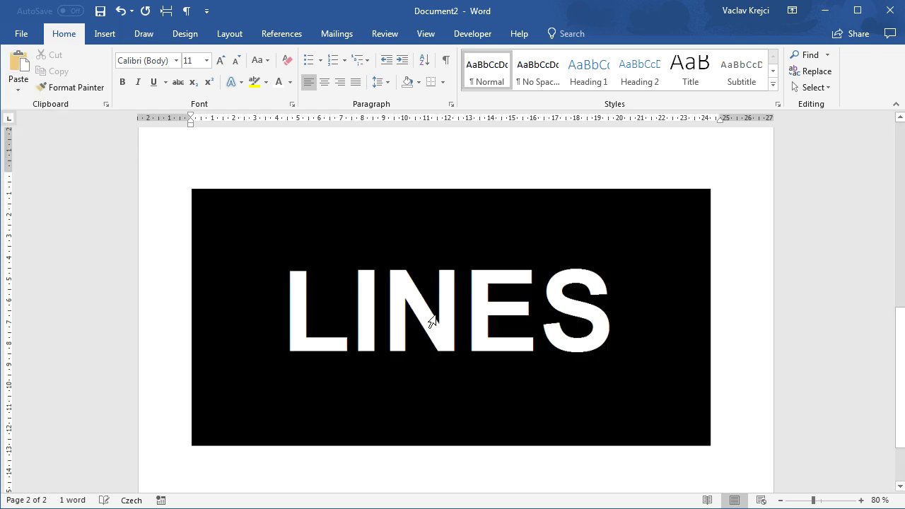
Step: Paste the LINES image as a picture and open its Format Picture artistic effects
left_click(434, 318)
right_click(455, 205)
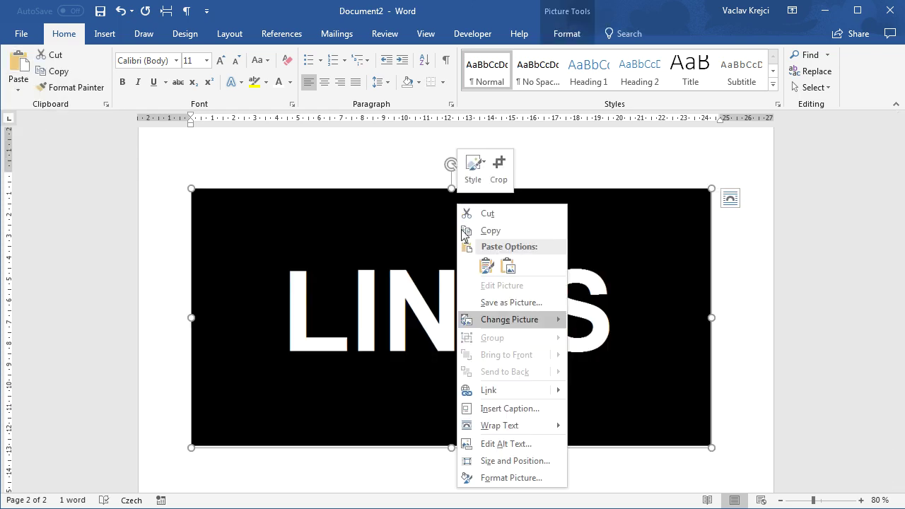
left_click(509, 479)
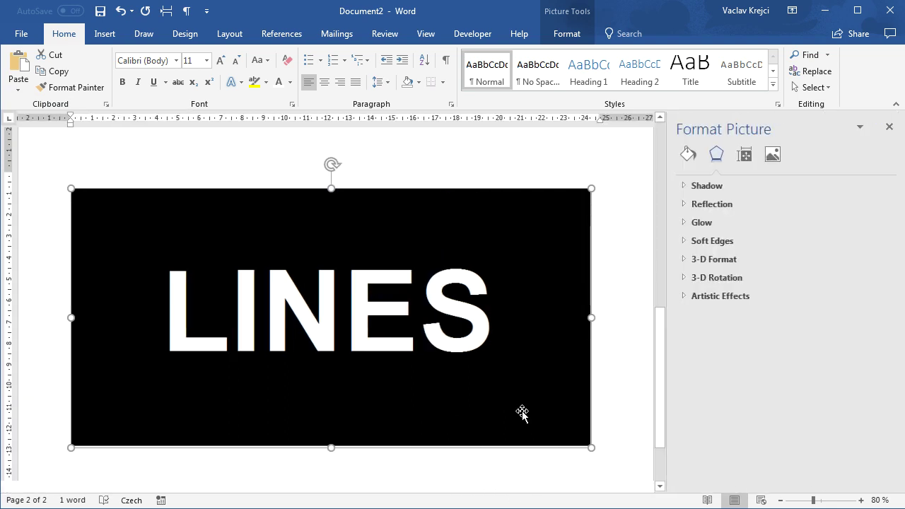
left_click(699, 296)
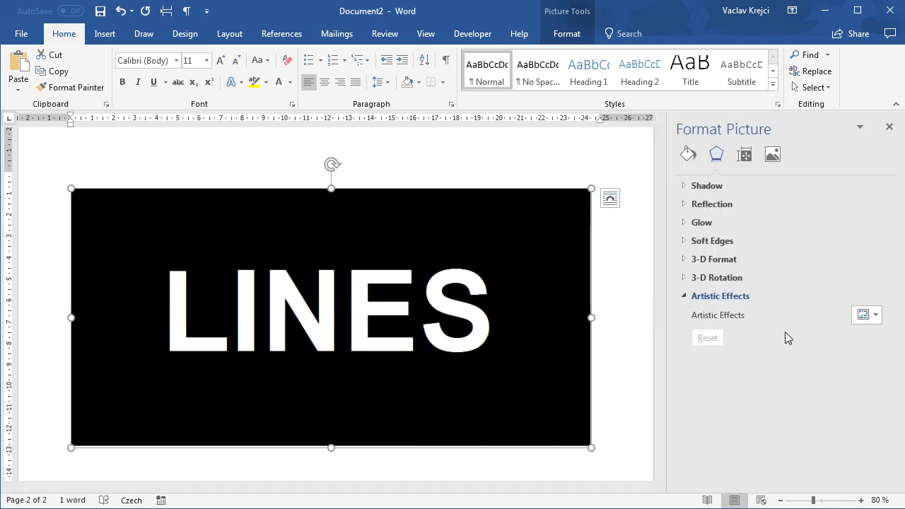
left_click(870, 317)
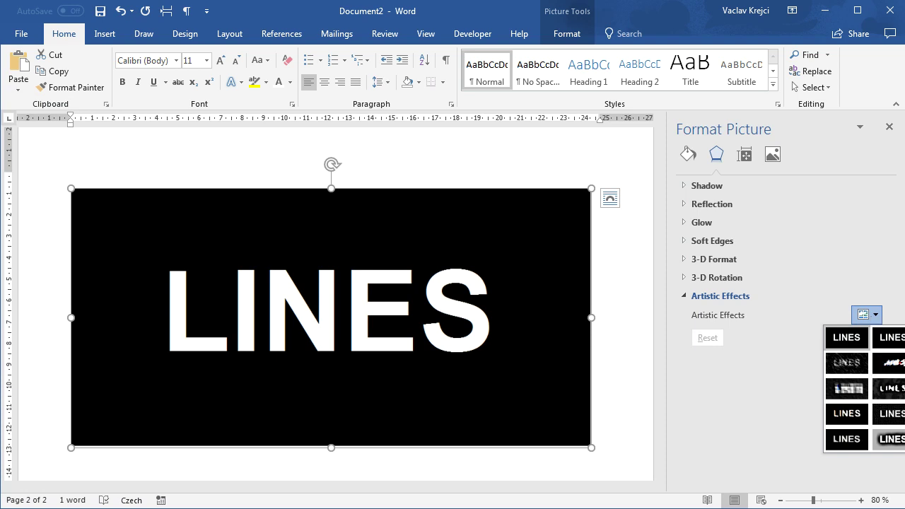
left_click(878, 316)
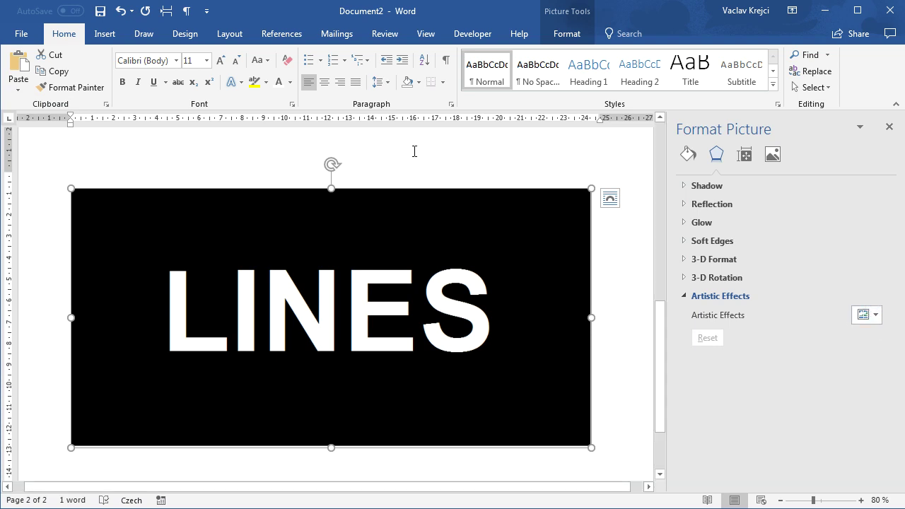
Step: Apply the Line Drawing artistic effect and set the pencil size to 37
left_click(566, 33)
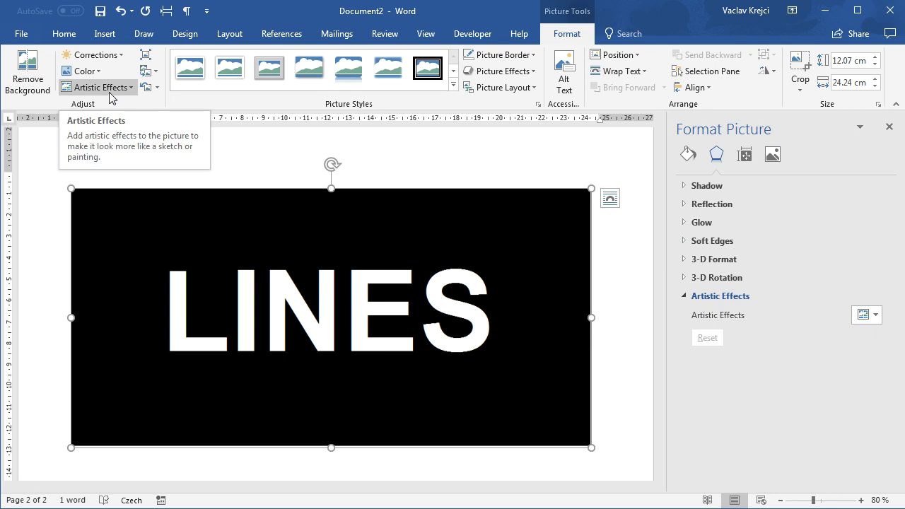
left_click(99, 88)
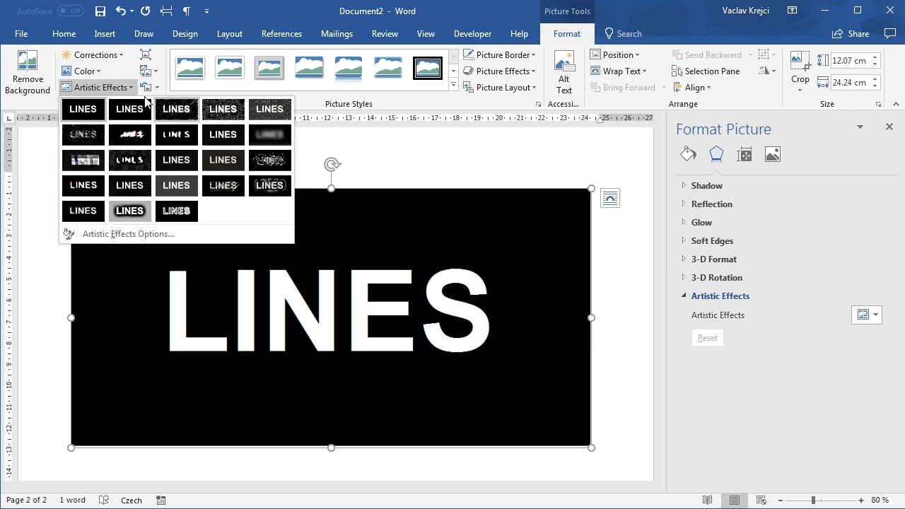
left_click(266, 116)
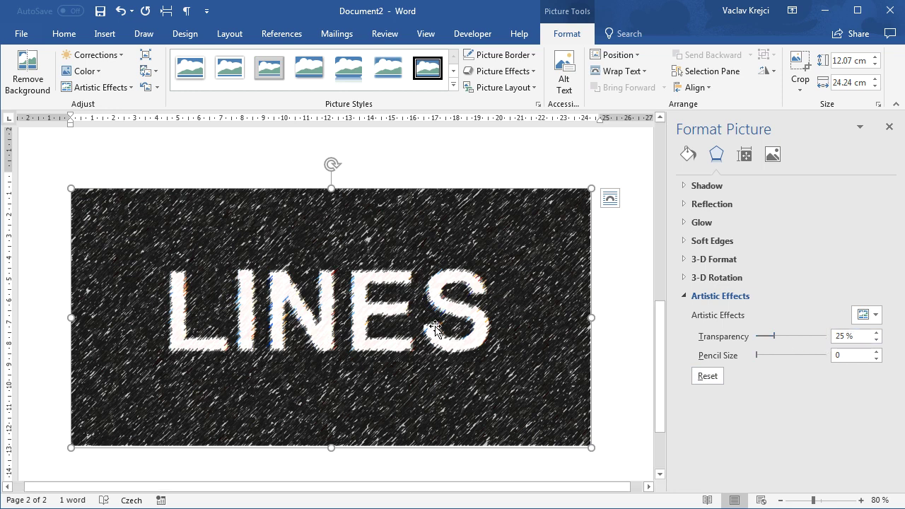
left_click_drag(757, 355, 806, 354)
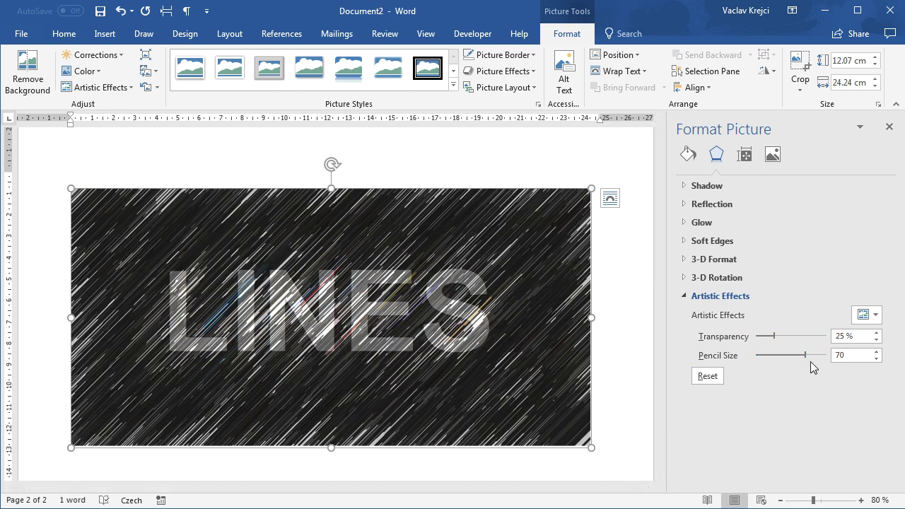
left_click(778, 345)
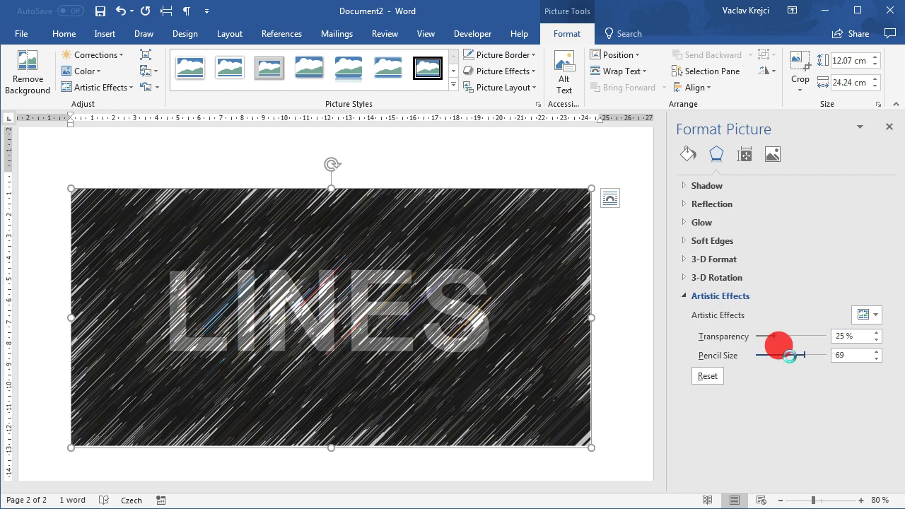
left_click_drag(789, 355, 789, 354)
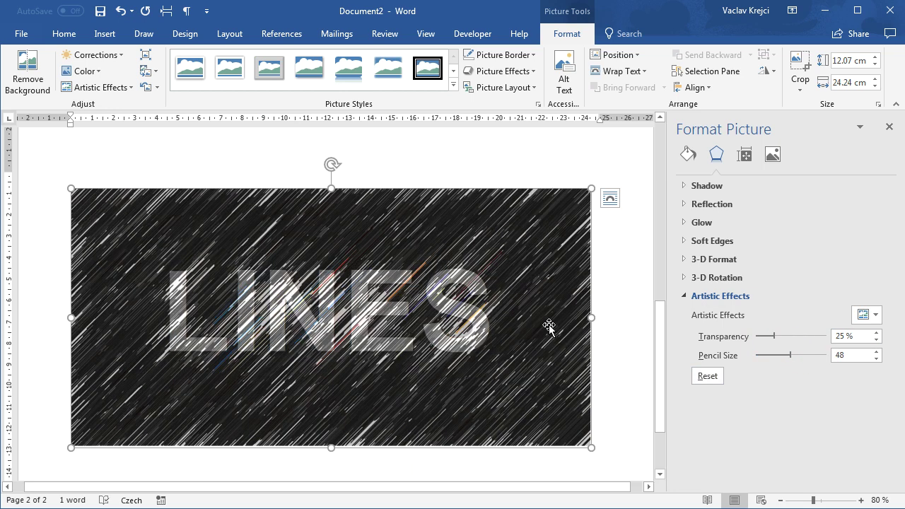
mouse_move(788, 357)
left_mouse_down()
mouse_move(772, 345)
mouse_move(782, 355)
left_mouse_up()
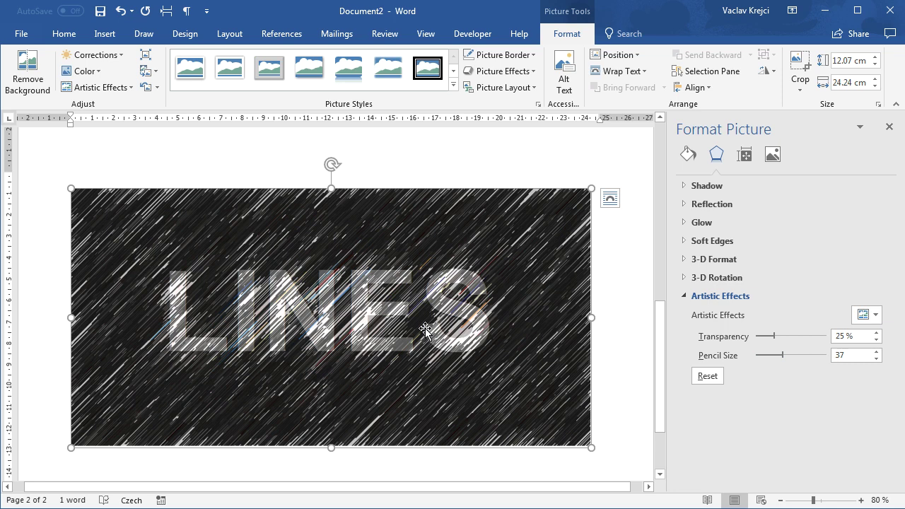
Step: Expand Picture Corrections, raise the contrast and lower the brightness
left_click(772, 157)
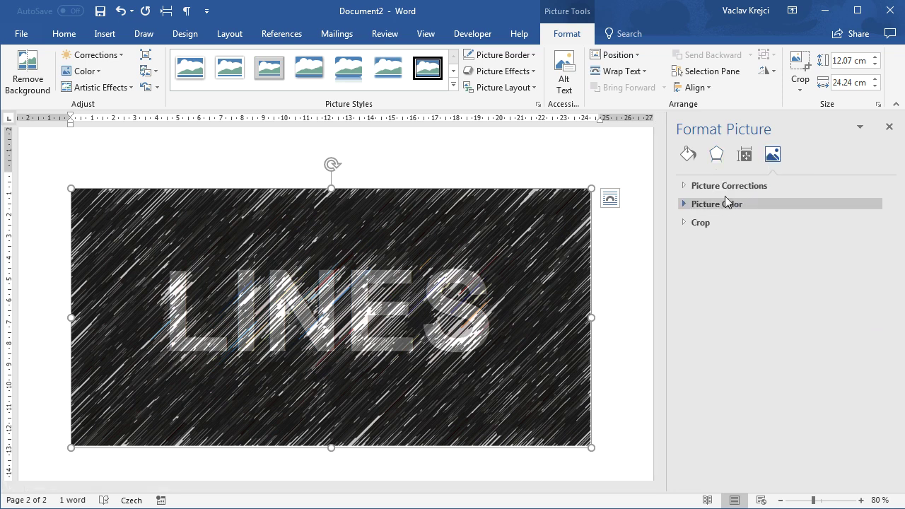
left_click(719, 187)
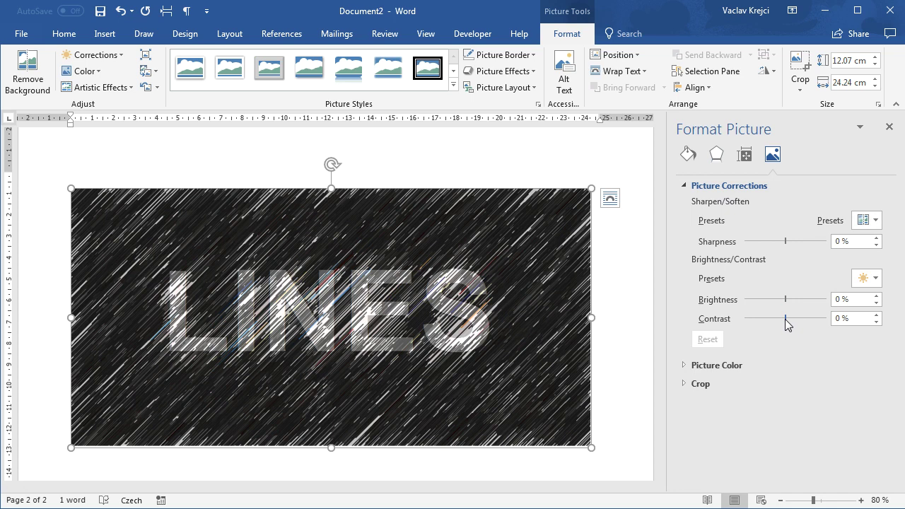
left_click_drag(786, 319, 810, 319)
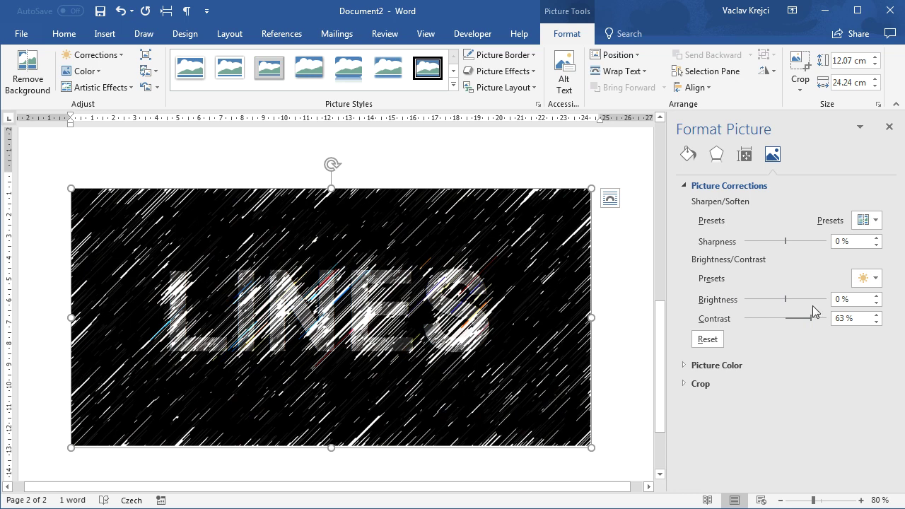
left_click_drag(786, 300, 770, 301)
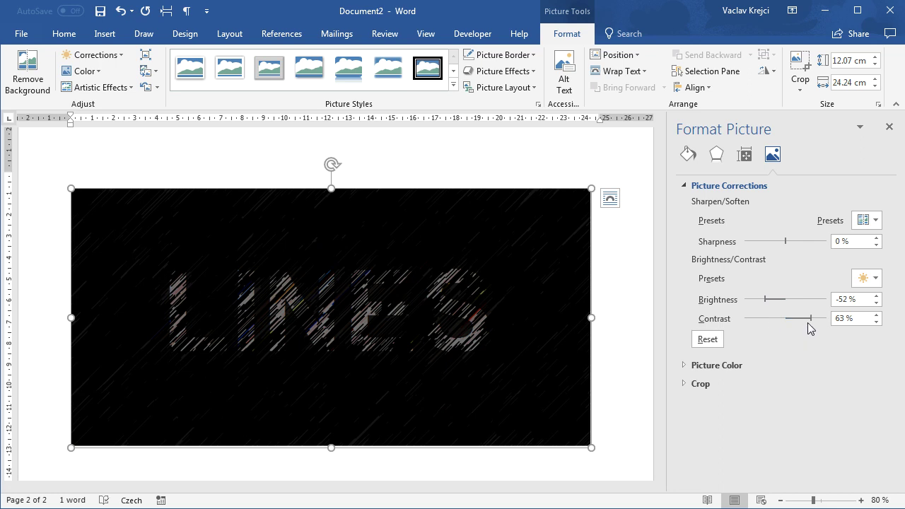
left_click_drag(811, 319, 827, 319)
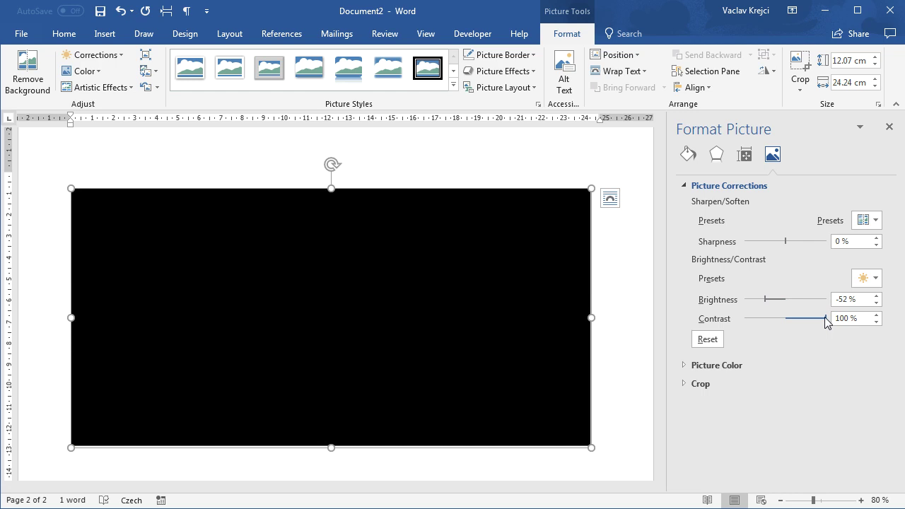
left_click(814, 316)
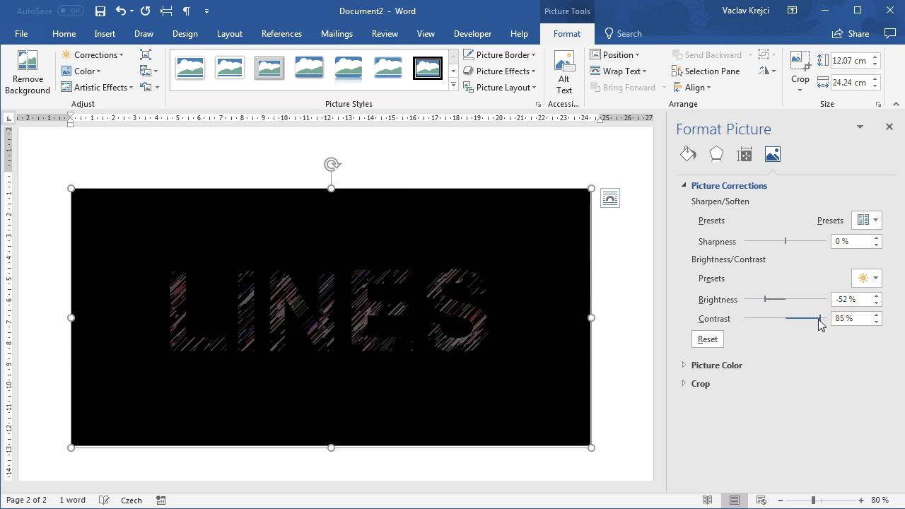
Step: Settle brightness at -42% and enter a contrast of 100%
left_click(820, 318)
left_click_drag(822, 323, 817, 322)
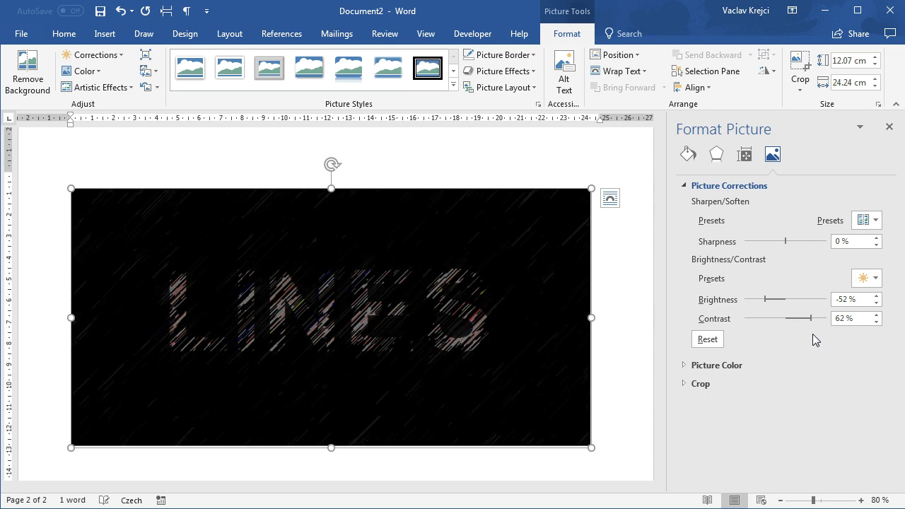
left_click(813, 318)
left_click_drag(816, 319, 814, 327)
left_click(768, 300)
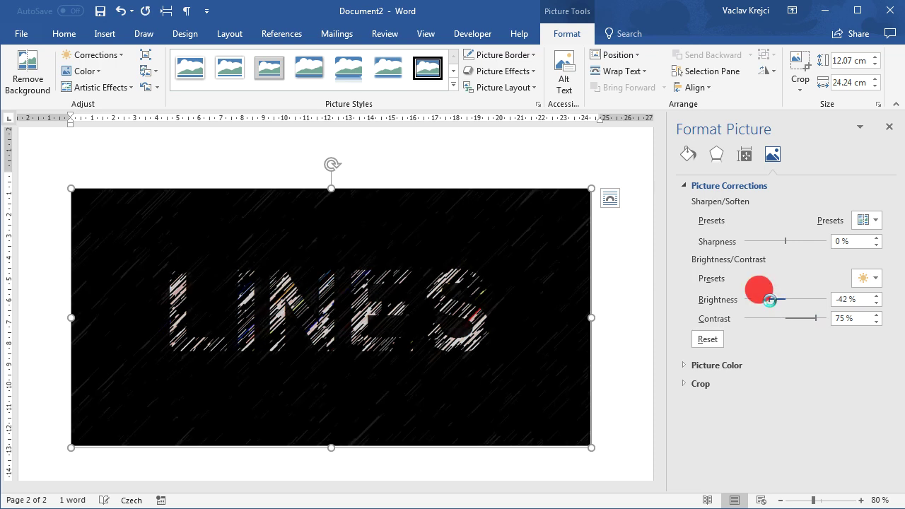
left_click(814, 318)
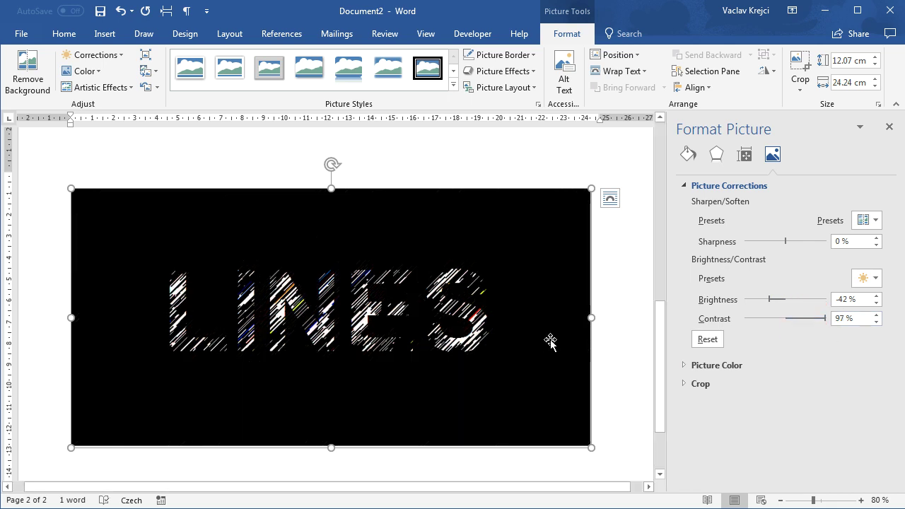
left_click(843, 319)
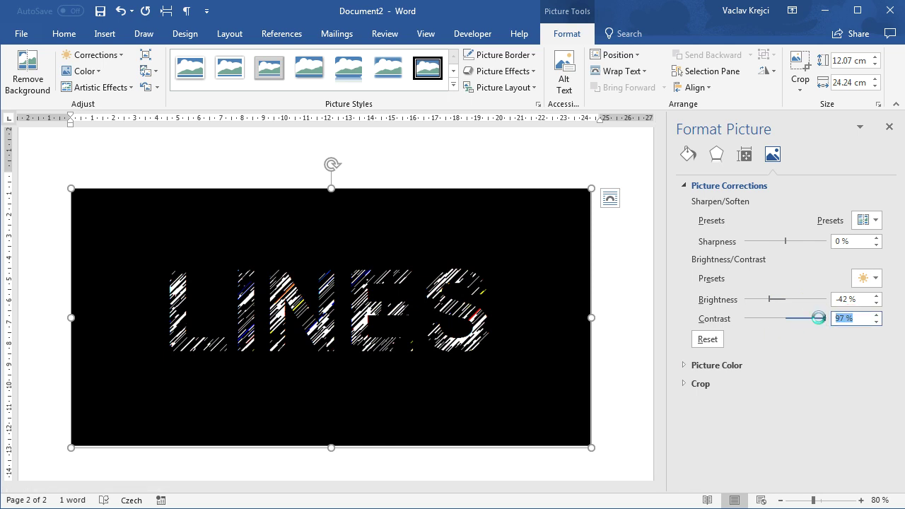
type("100")
key("Return")
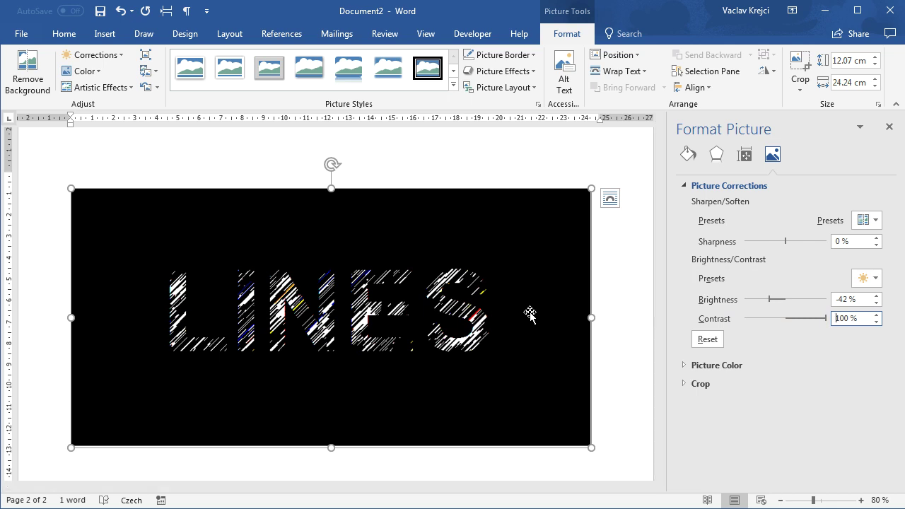
Step: Drag the Pencil Size slider from 37 up to 66 for thicker strokes
left_click(689, 157)
left_click(716, 154)
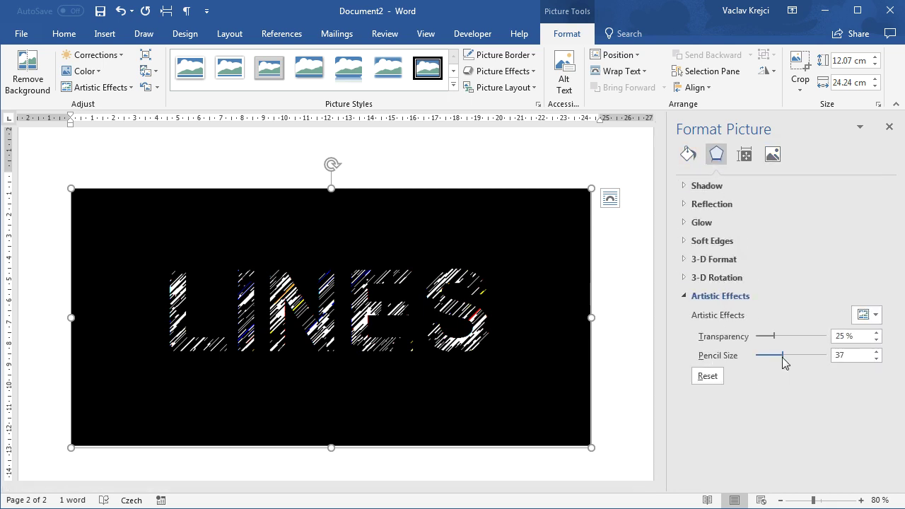
left_click_drag(782, 355, 802, 355)
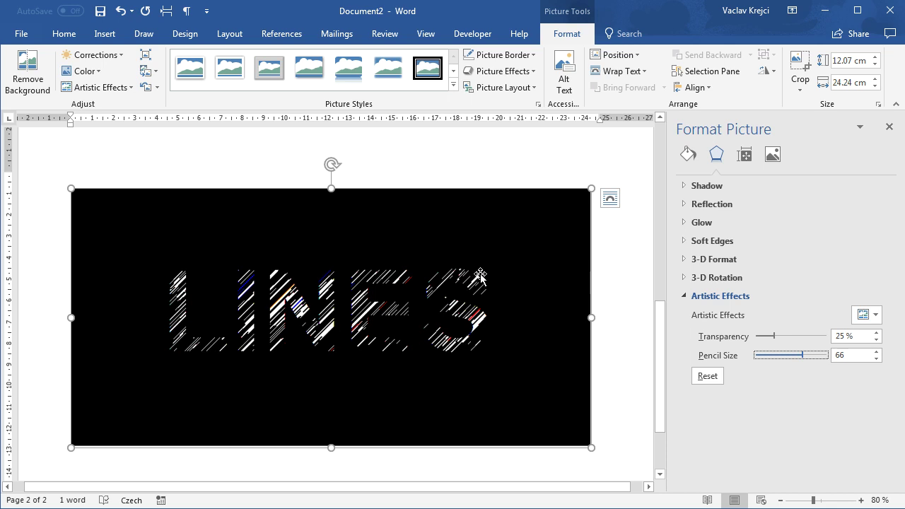
left_click(185, 34)
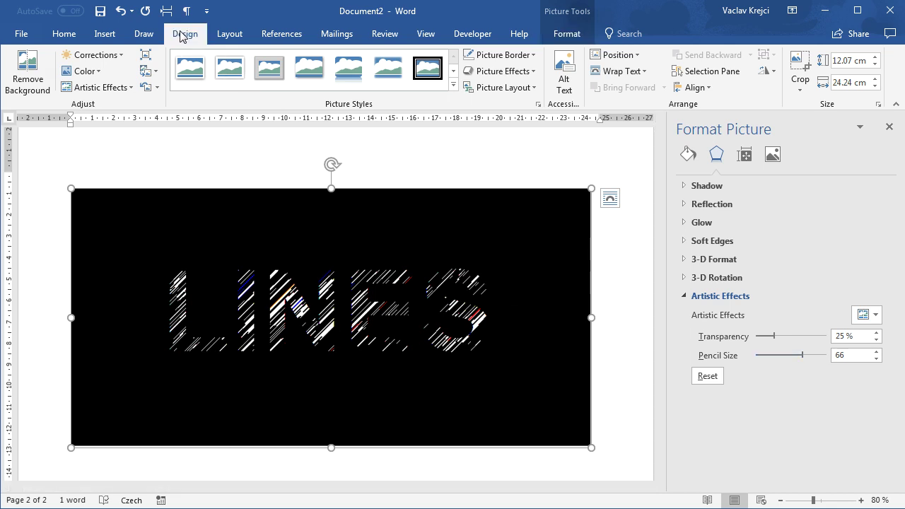
Step: Apply the Red Violet theme colours and recolour the LINES picture with the magenta swatch
left_click(626, 77)
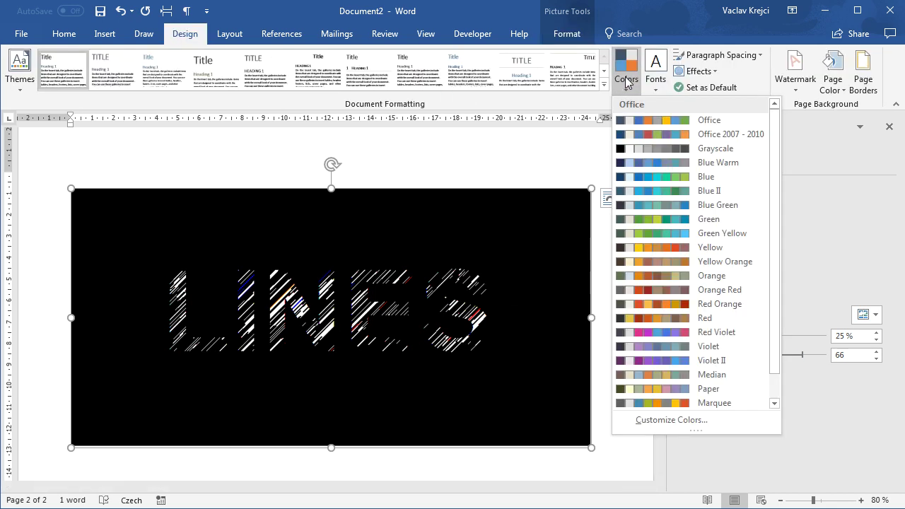
left_click(679, 330)
left_click(769, 153)
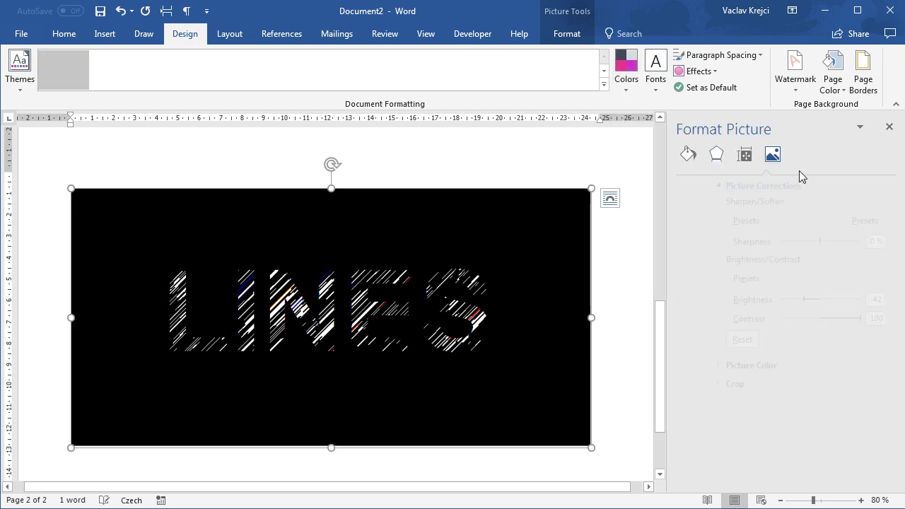
left_click(684, 187)
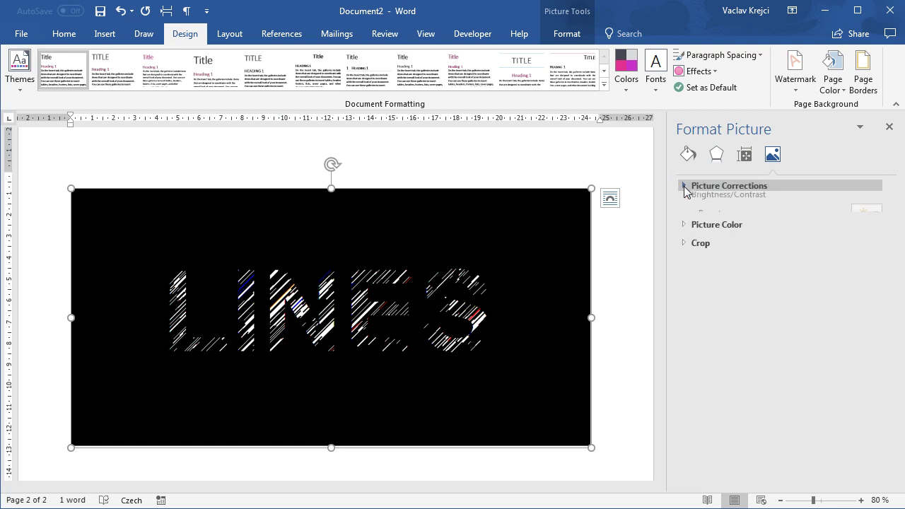
left_click(689, 205)
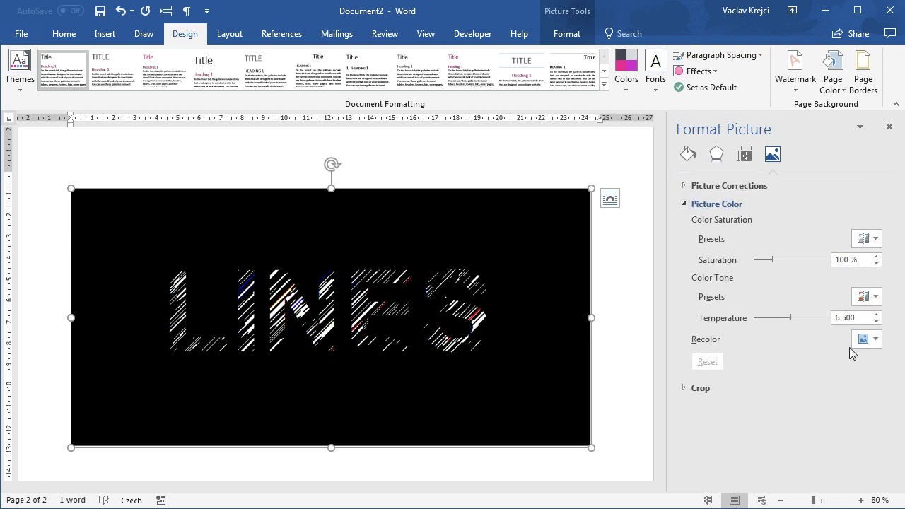
left_click(863, 342)
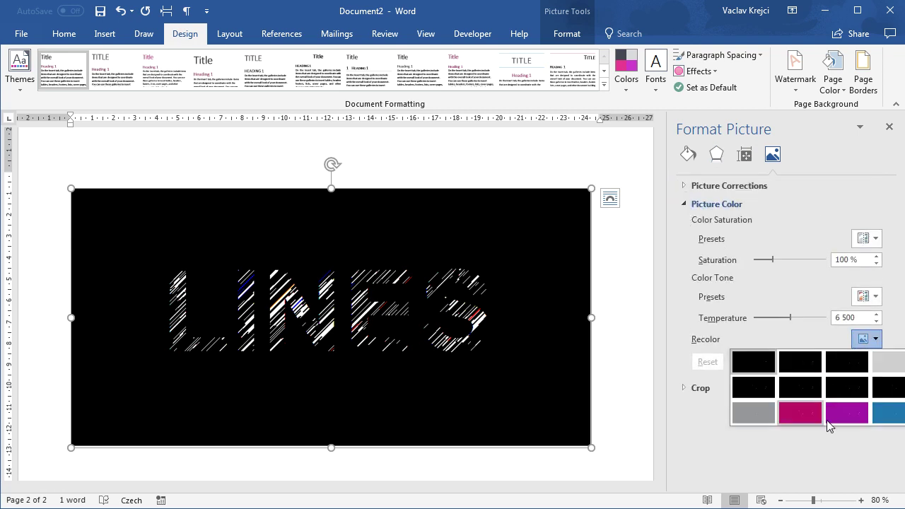
left_click(795, 420)
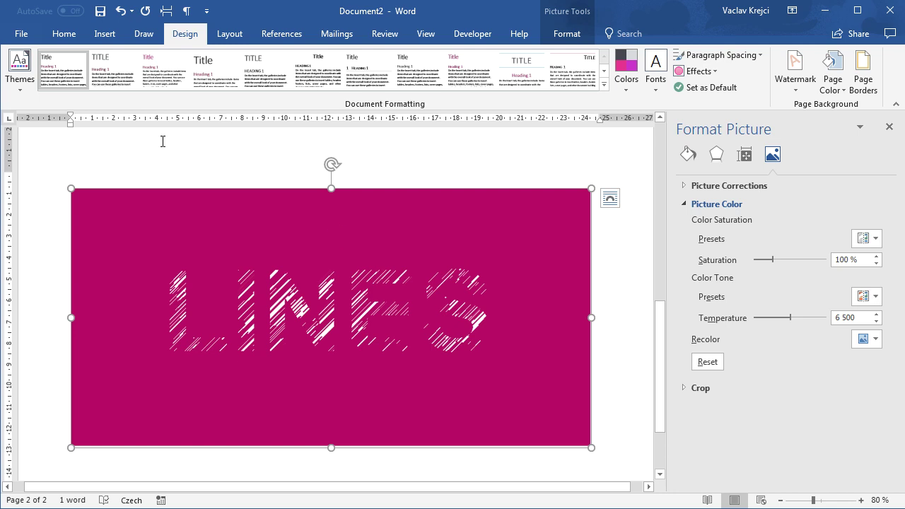
Step: Copy the magenta LINES picture from Word and paste it as a picture on a PowerPoint slide
left_click(63, 35)
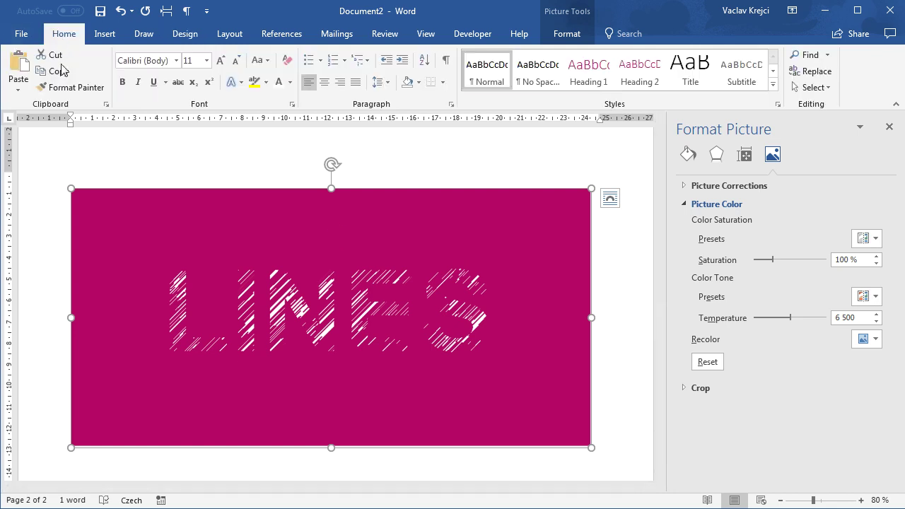
left_click(60, 71)
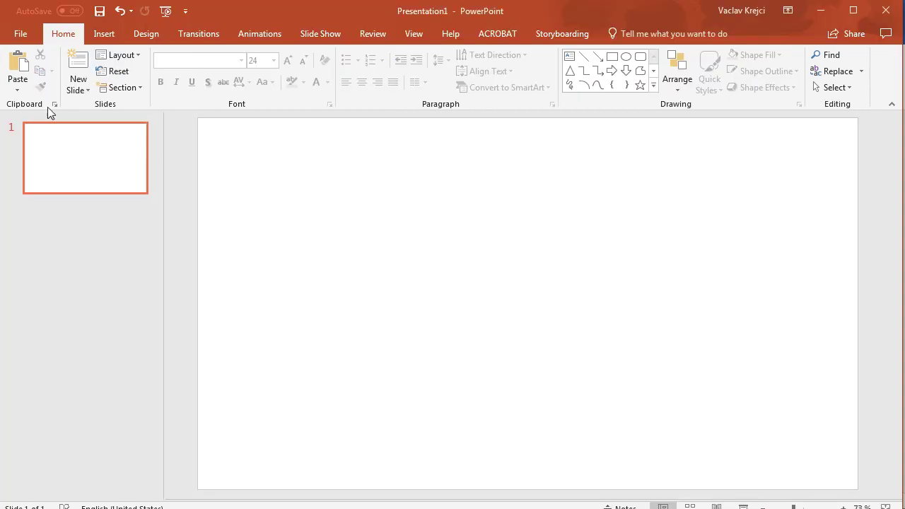
left_click(18, 88)
left_click(58, 122)
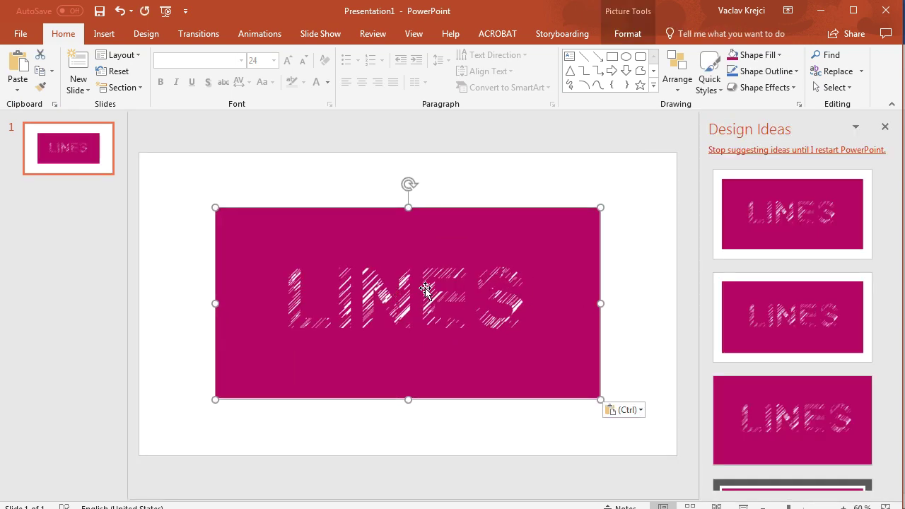
left_click(884, 126)
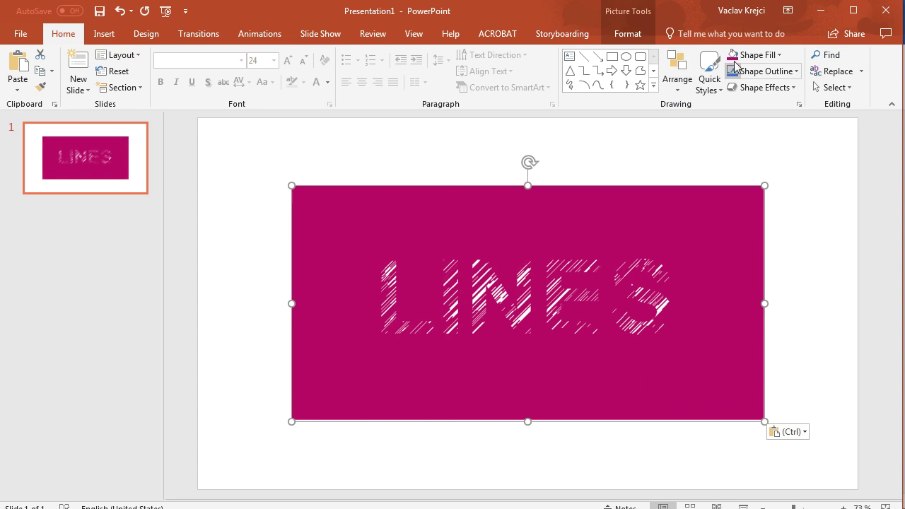
Step: Eyedrop the picture's magenta and read its RGB values 182, 5, 102
left_click(764, 55)
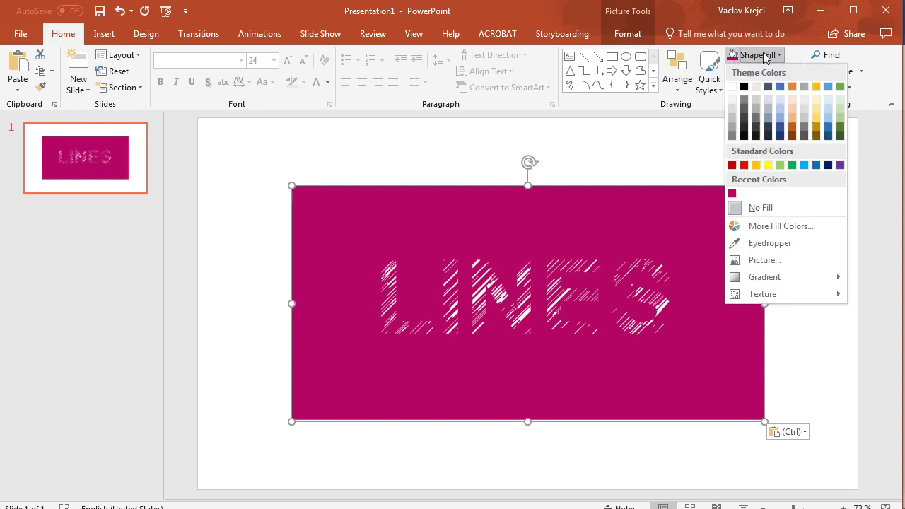
left_click(770, 243)
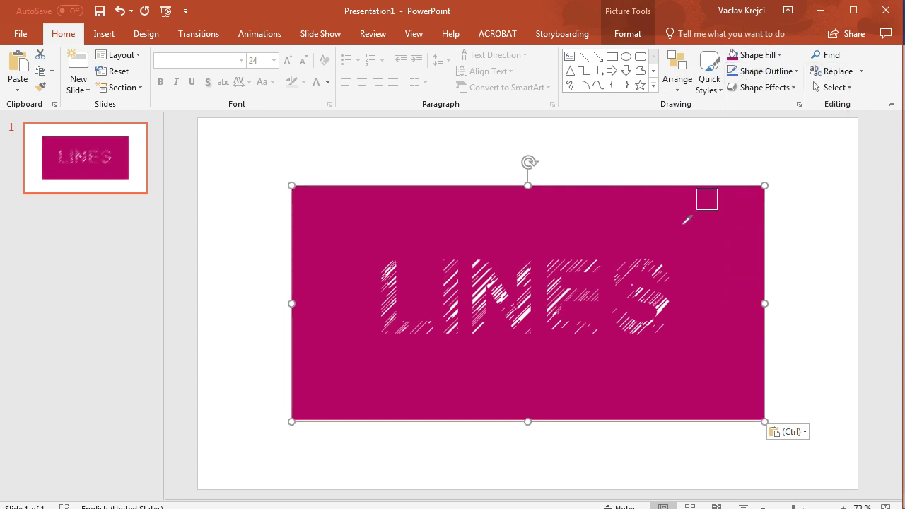
left_click(582, 210)
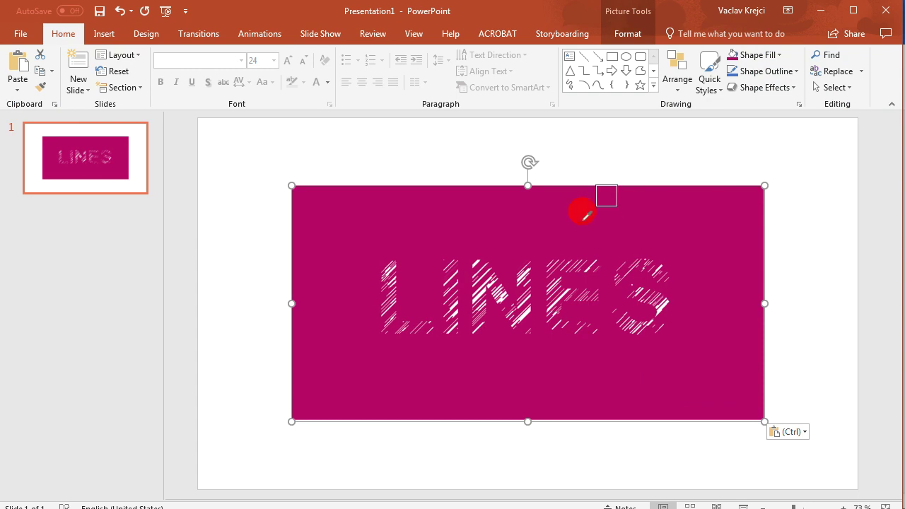
left_click(767, 53)
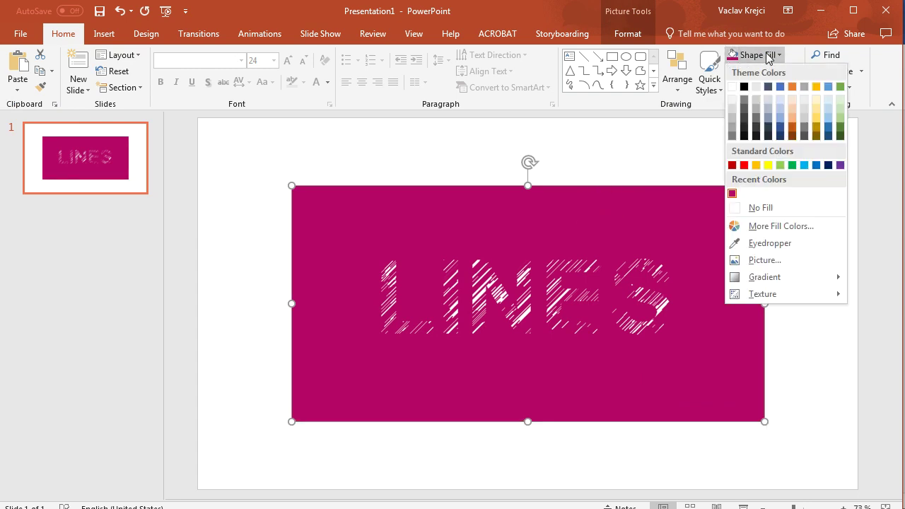
left_click(780, 226)
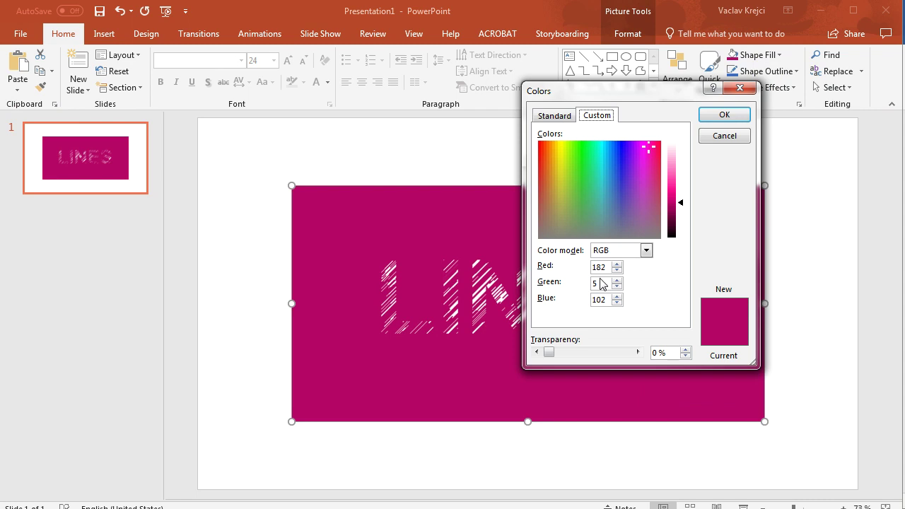
double_click(600, 266)
double_click(596, 280)
double_click(599, 296)
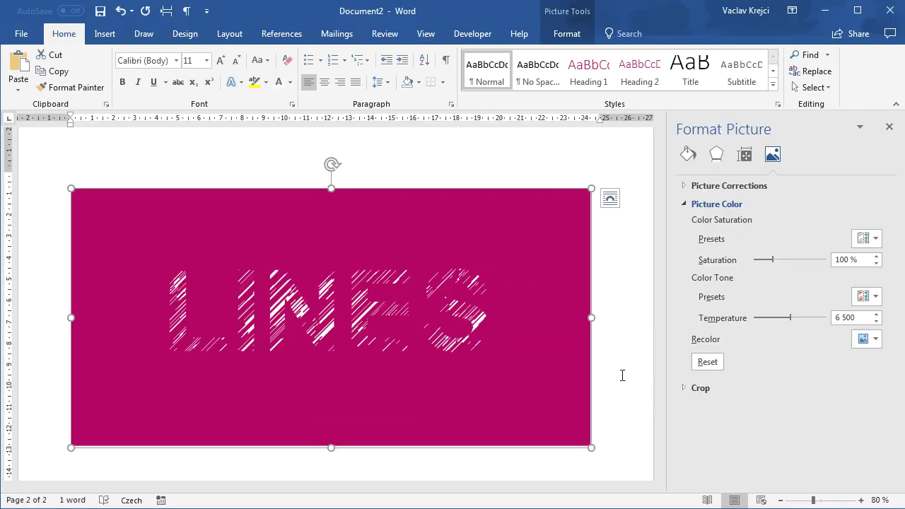
Step: Set a custom page colour of RGB 182, 5, 102
left_click(185, 35)
left_click(834, 83)
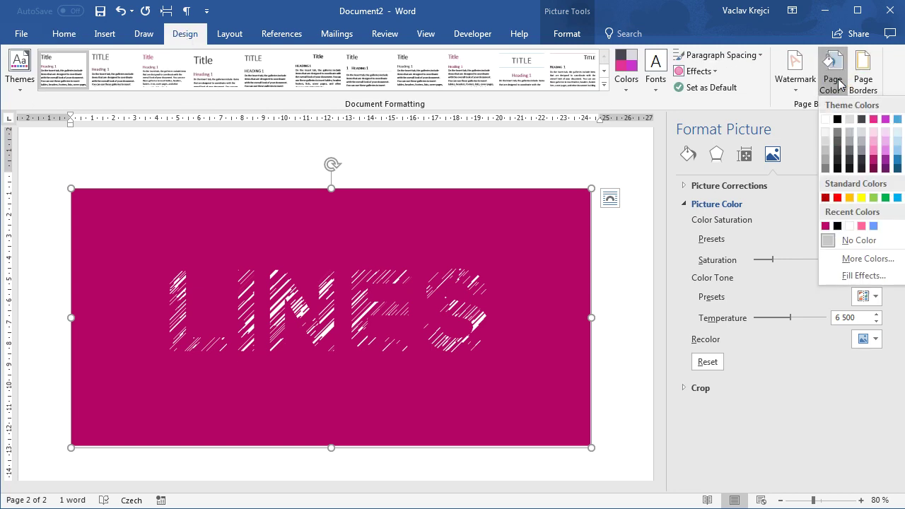
left_click(855, 260)
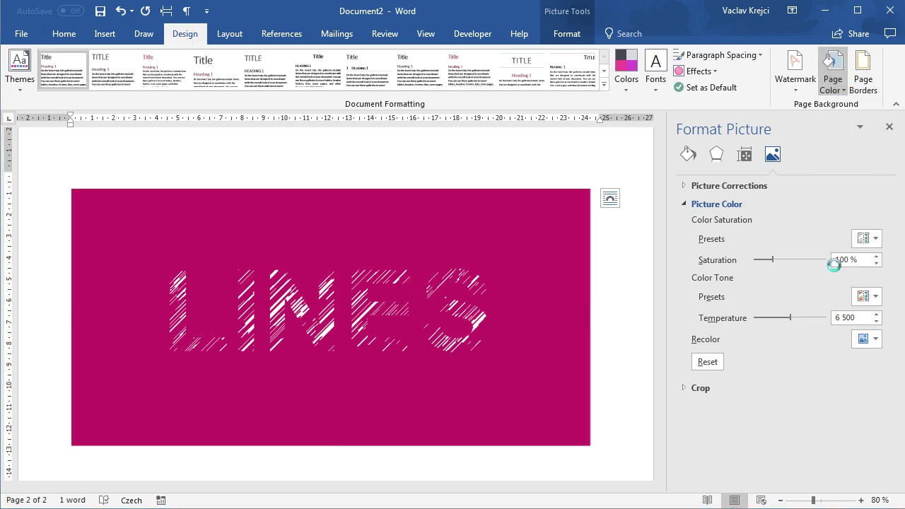
left_click(357, 180)
left_click(367, 311)
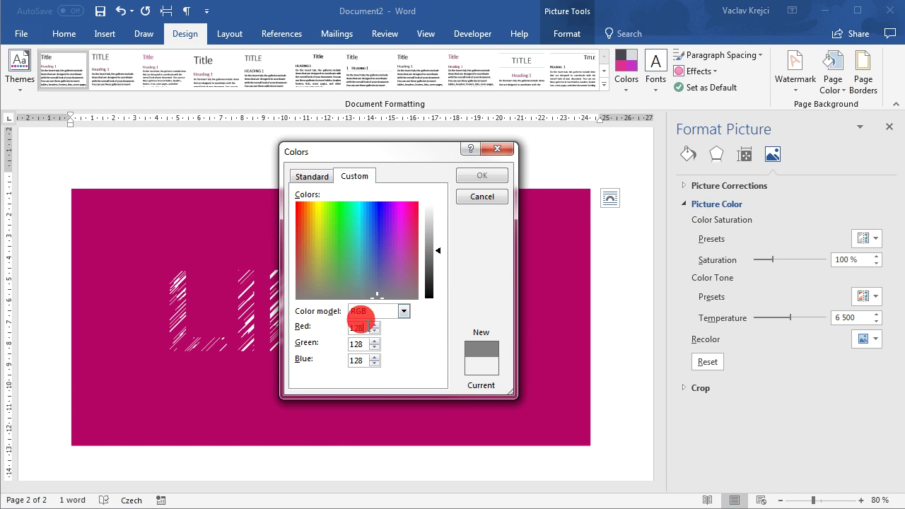
type("182")
key("Tab")
type("5")
key("Tab")
type("10")
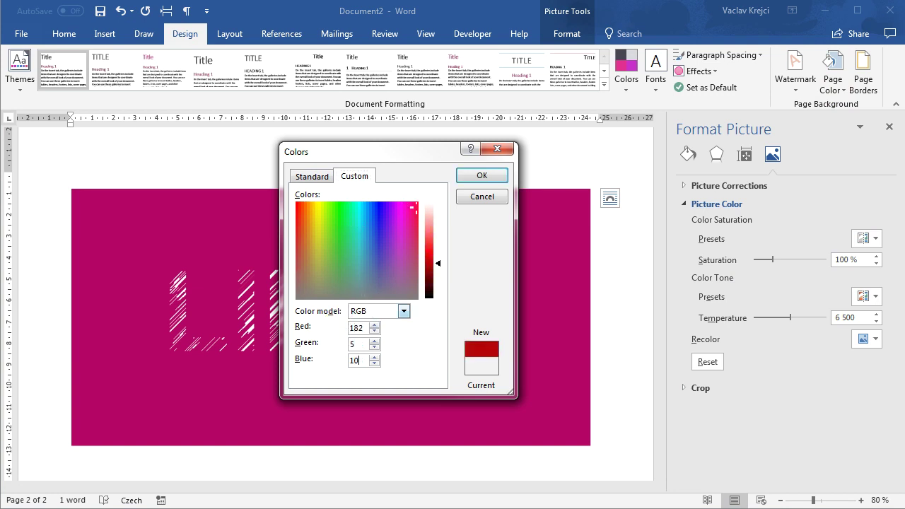
type("5")
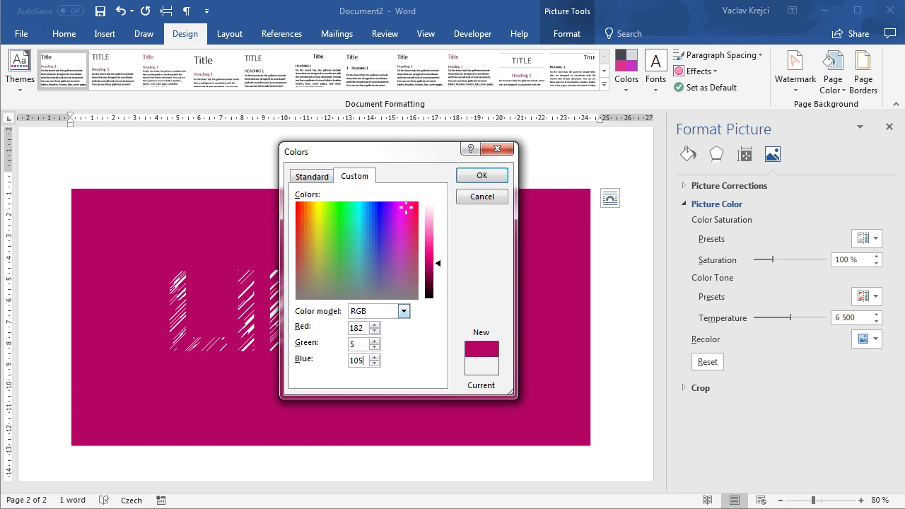
key("BackSpace")
type("2")
left_click(499, 176)
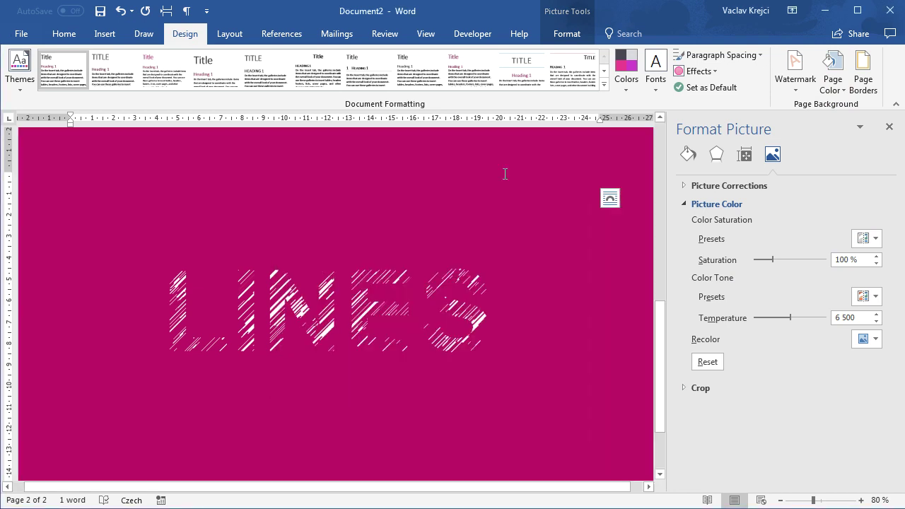
Step: Deselect the LINES picture and close the side pane to see the fully magenta page
left_click(604, 261)
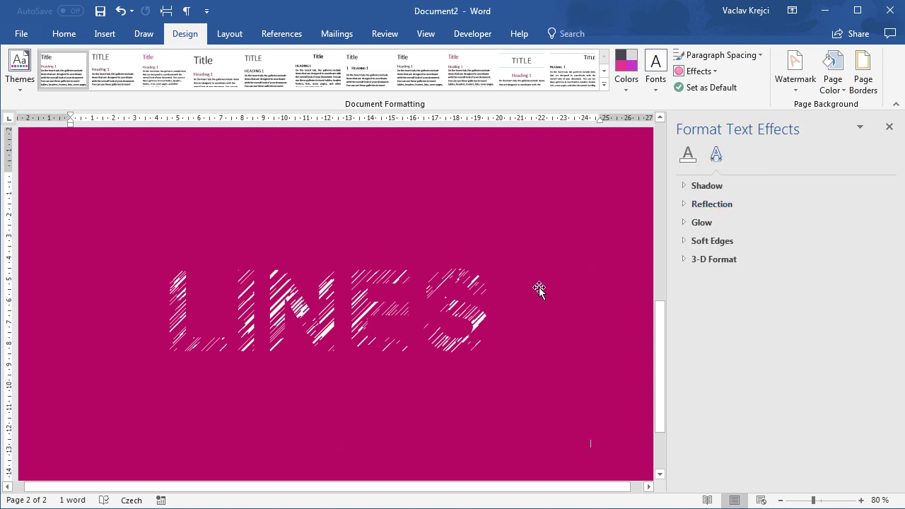
left_click(389, 222)
left_click(598, 269)
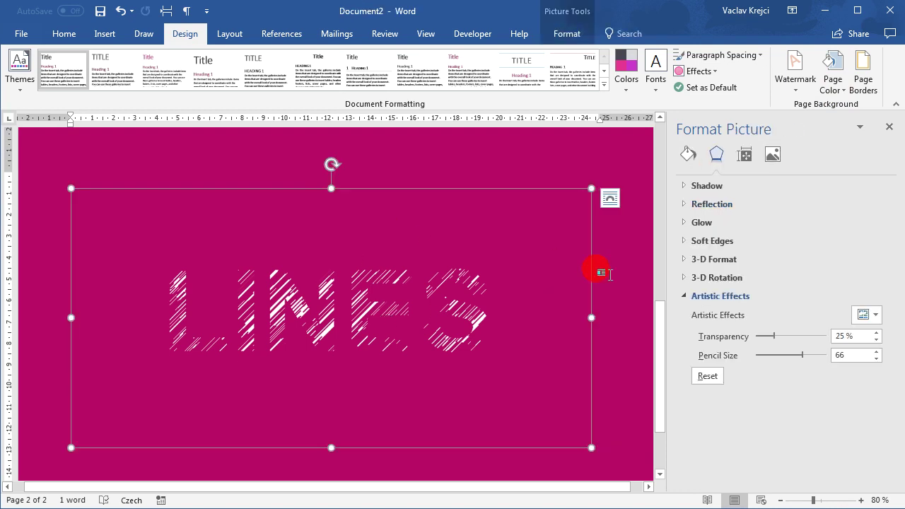
left_click(889, 127)
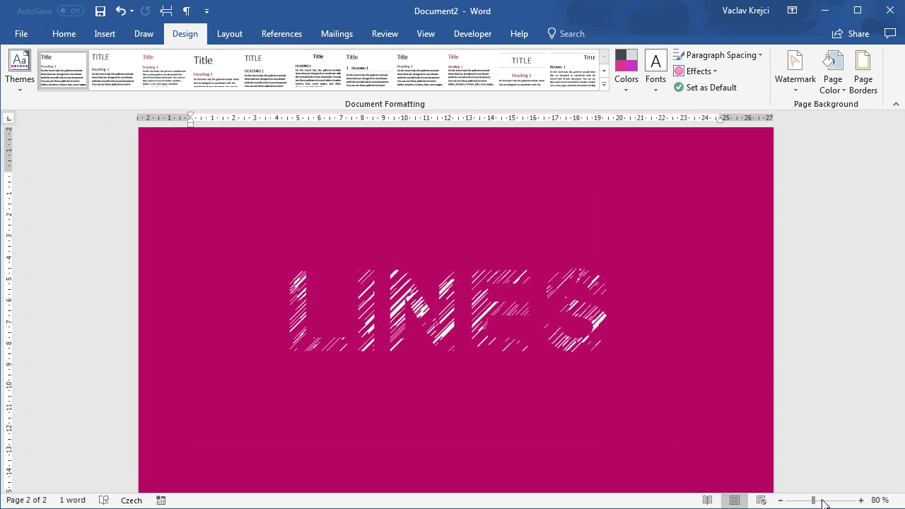